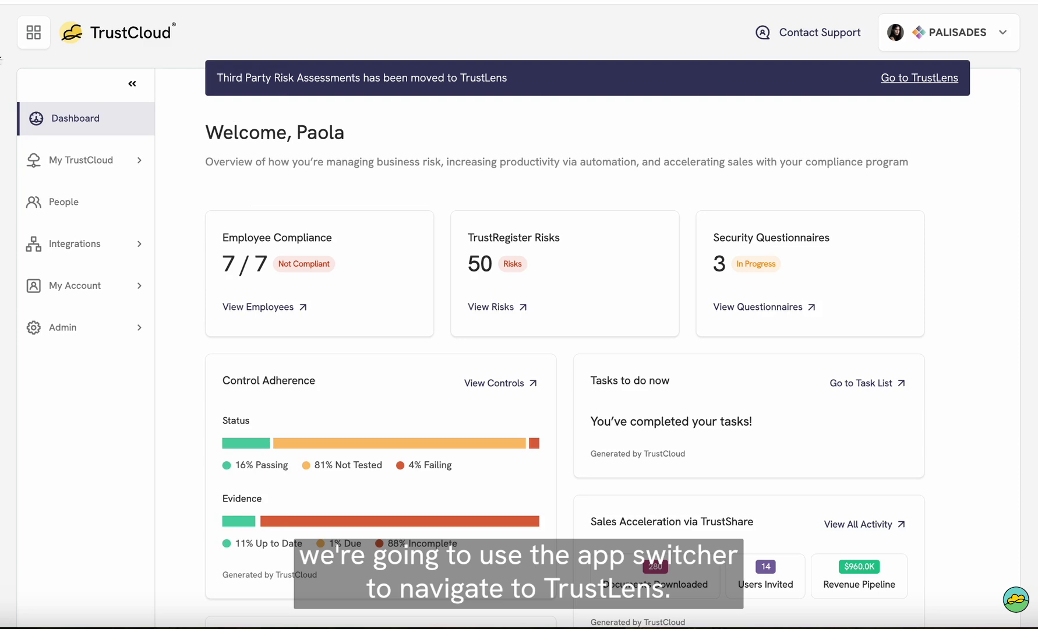
Step: Switch from TrustCloud to TrustLens and show the Assessment Templates list
left_click(34, 35)
left_click(29, 382)
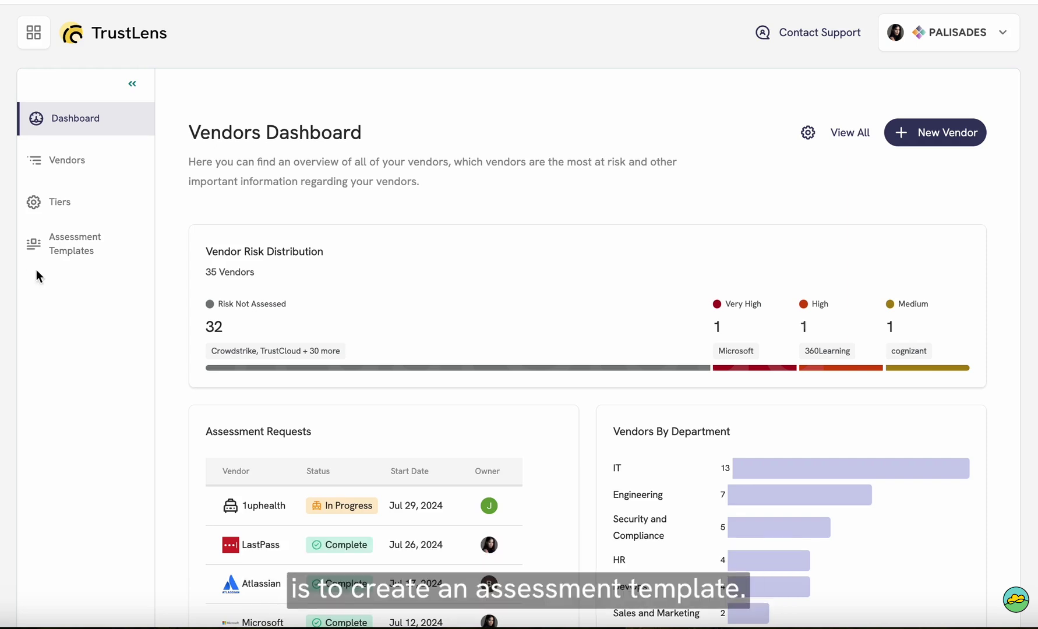
left_click(78, 257)
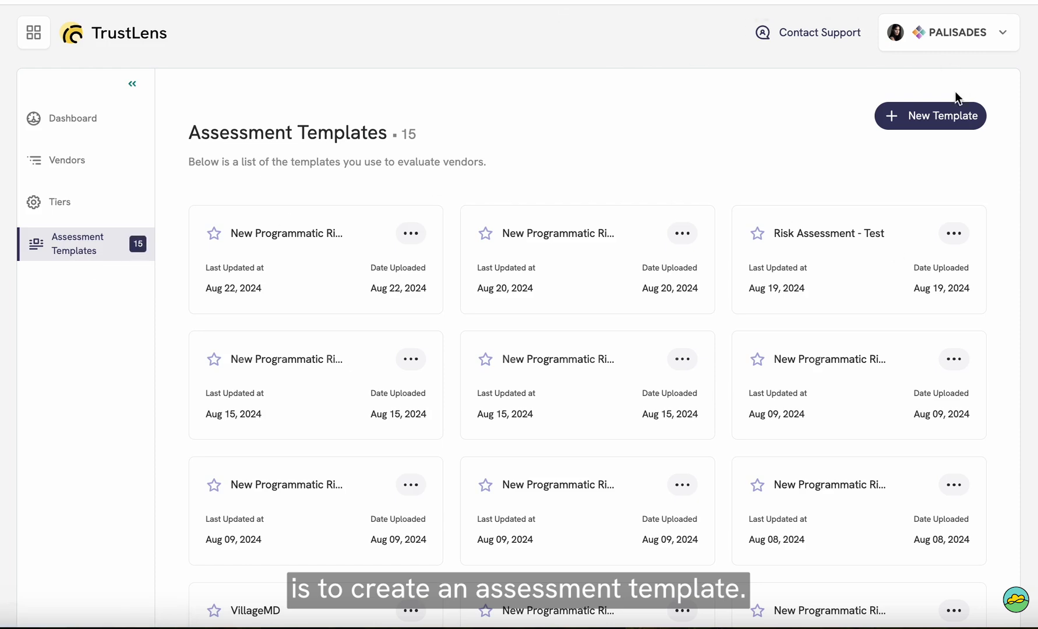
Step: Start creating a new assessment template
left_click(932, 116)
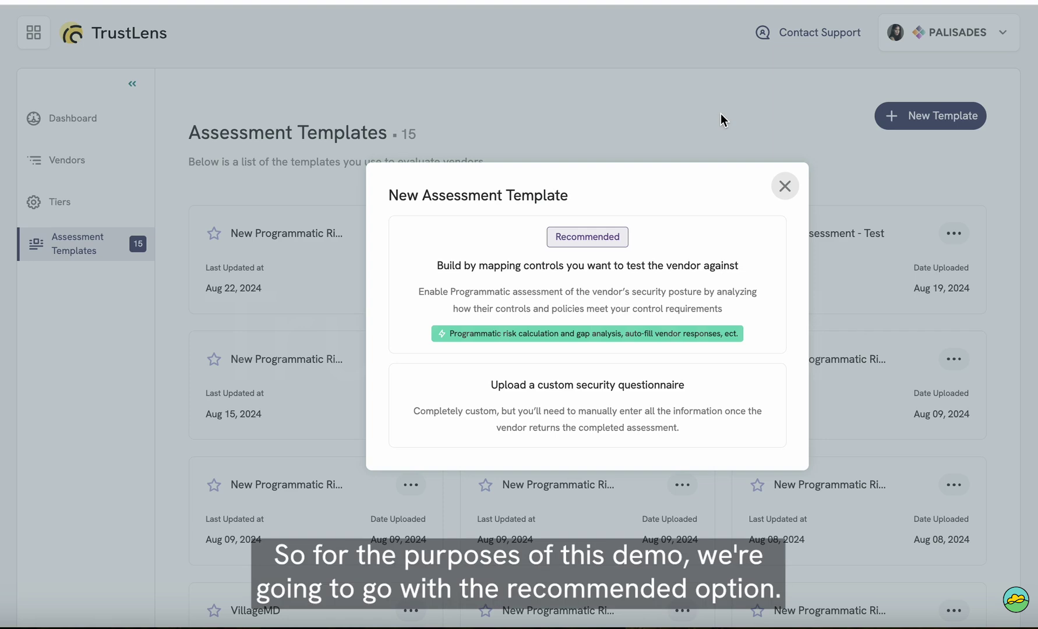
Step: Build a mapped-controls assessment named 'Data Innovations - Critical Risk Assessment' with multiple choice and required comments
left_click(664, 247)
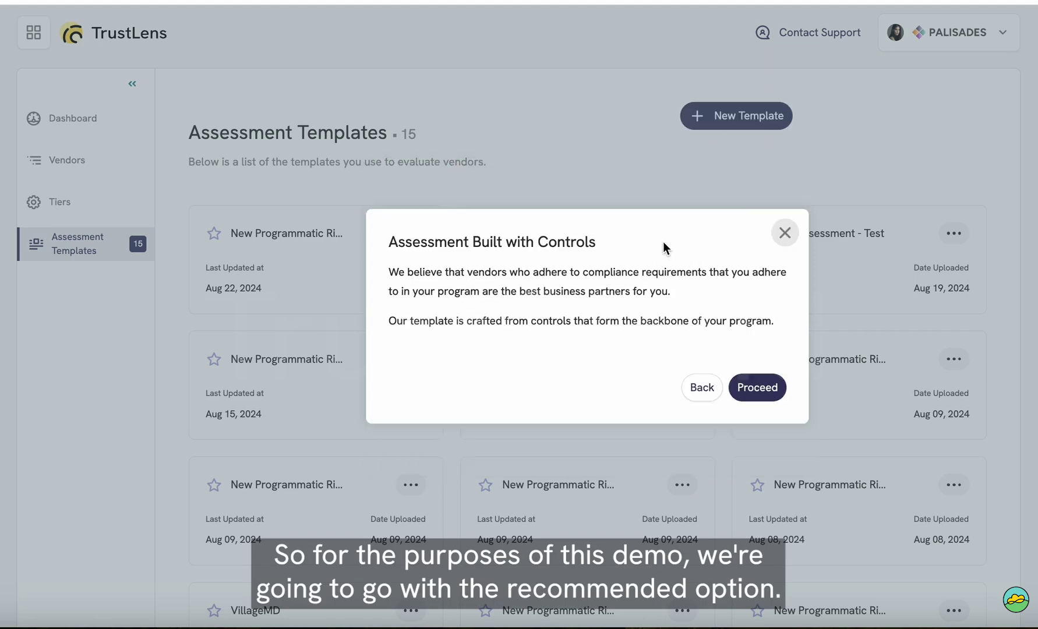
key("Return")
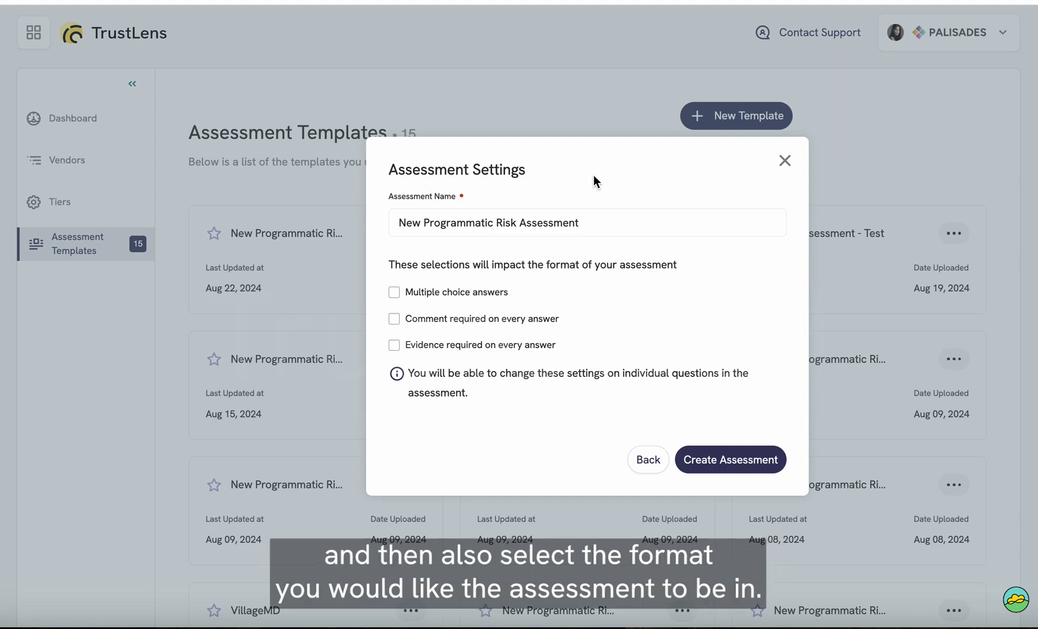
left_click_drag(494, 223, 365, 231)
key("BackSpace")
type("Data ")
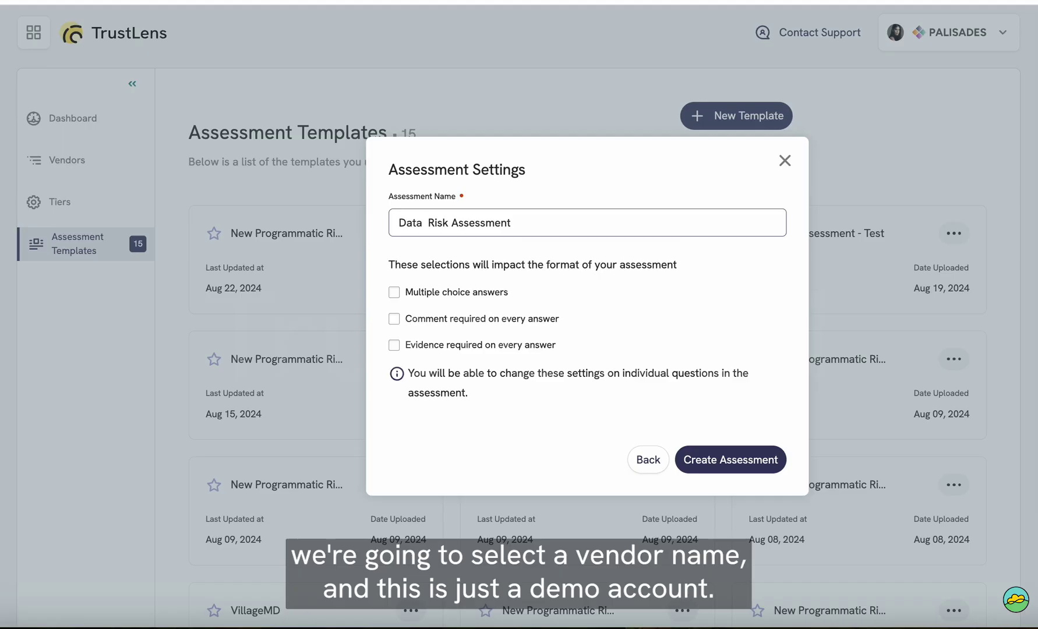
type("Innovations - Critical")
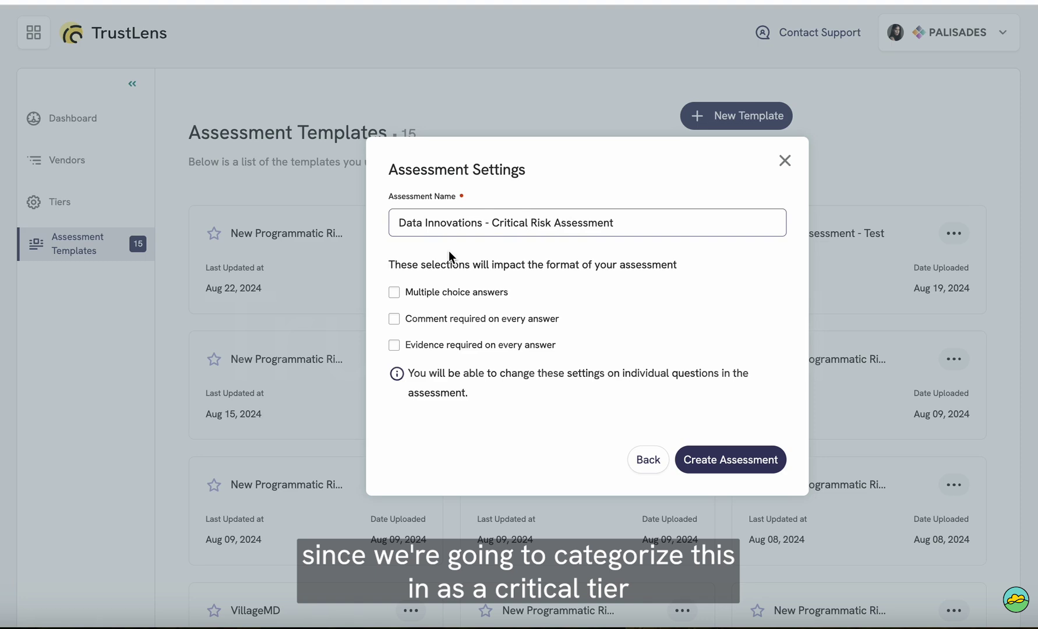
left_click(394, 292)
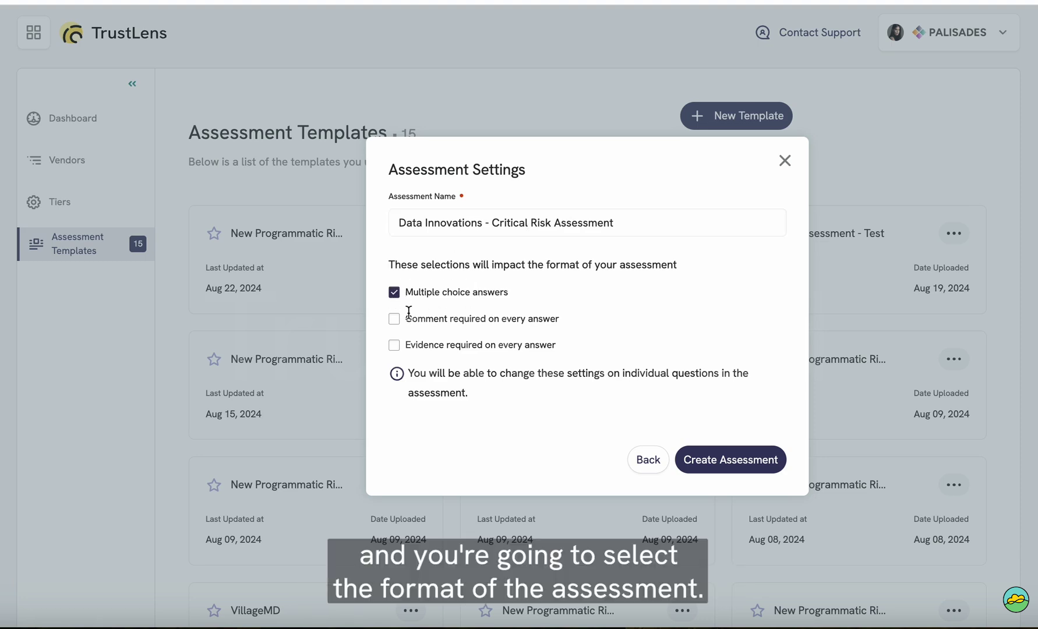
left_click(395, 319)
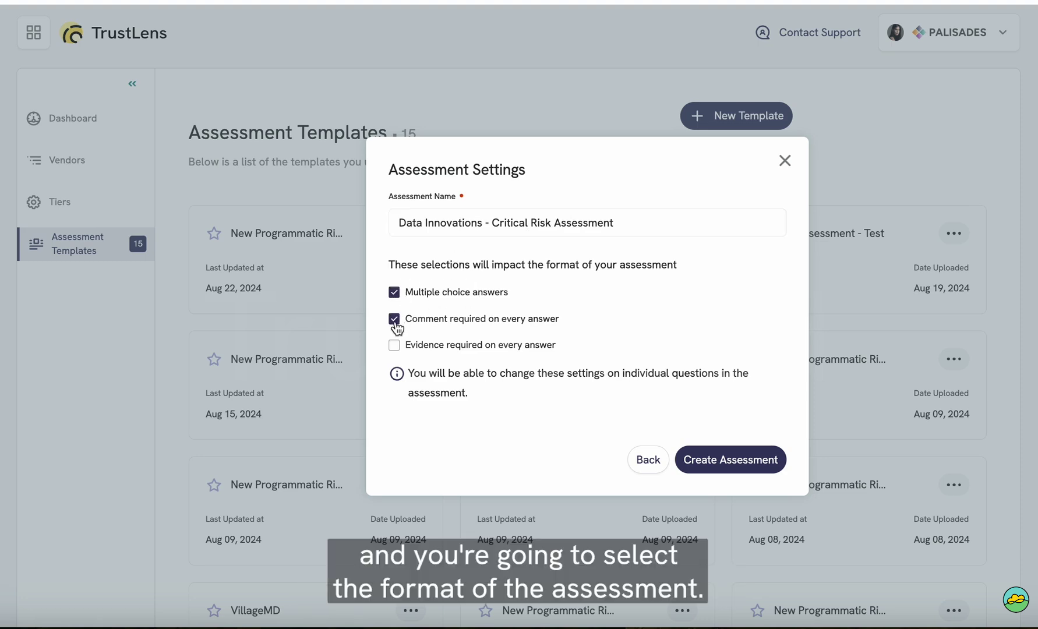
left_click(741, 463)
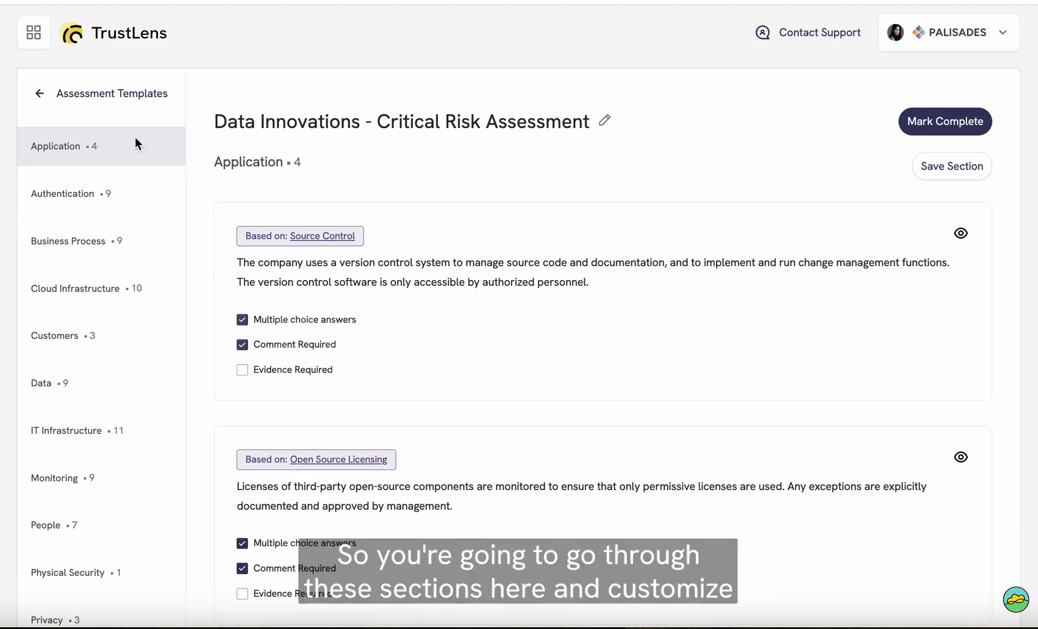
Step: Exclude Open Source Licensing, drop the web-vulnerabilities comment requirement, and save the Application section
scroll(804, 356, "down", 3)
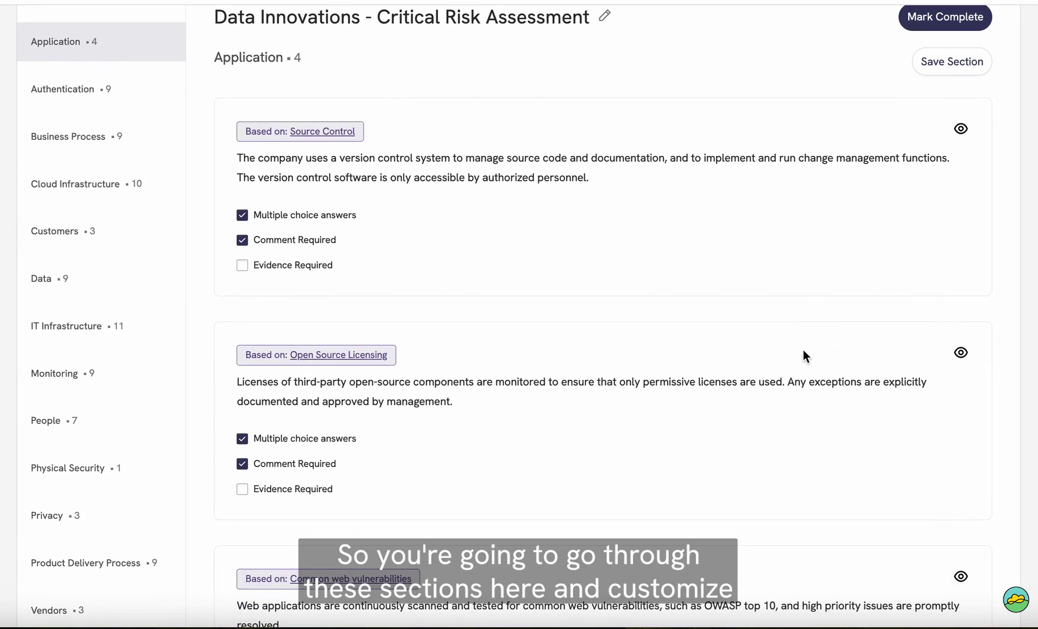
left_click(964, 356)
scroll(679, 458, "down", 3)
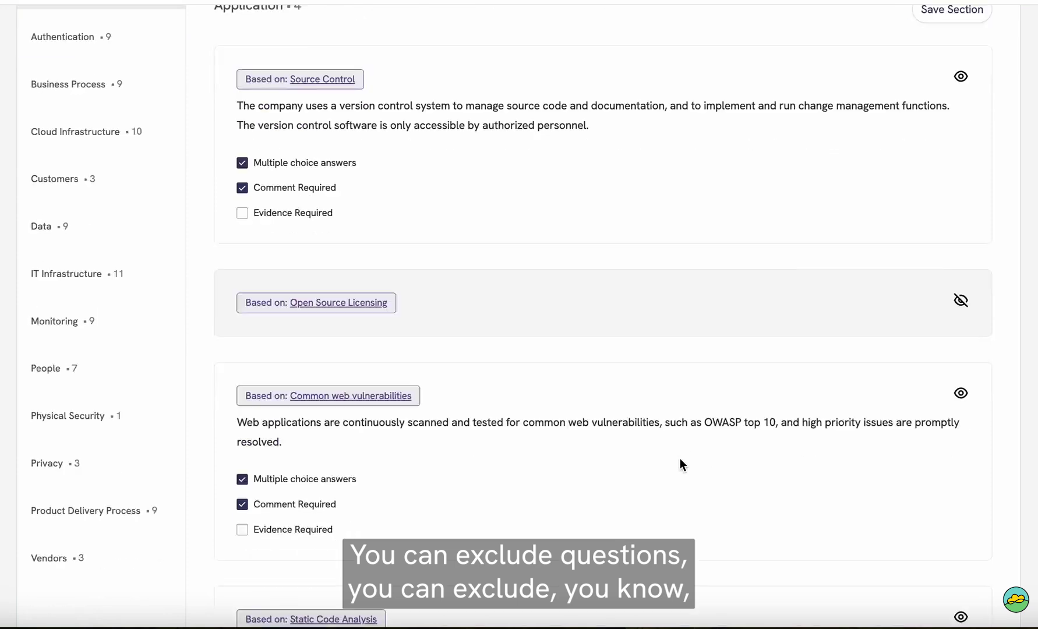
left_click(242, 431)
scroll(835, 246, "up", 6)
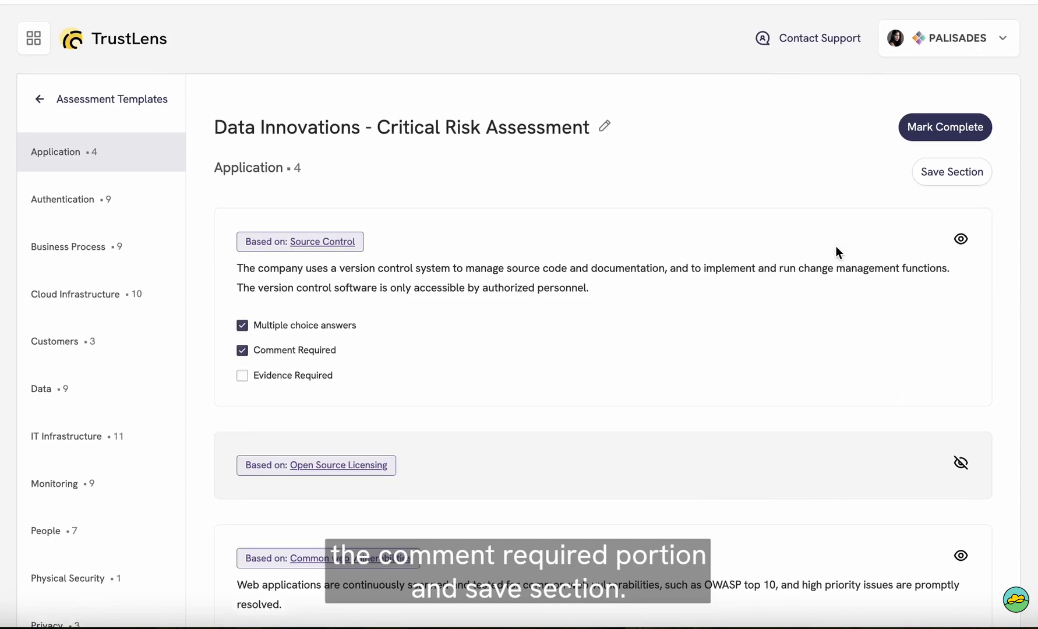
left_click(934, 168)
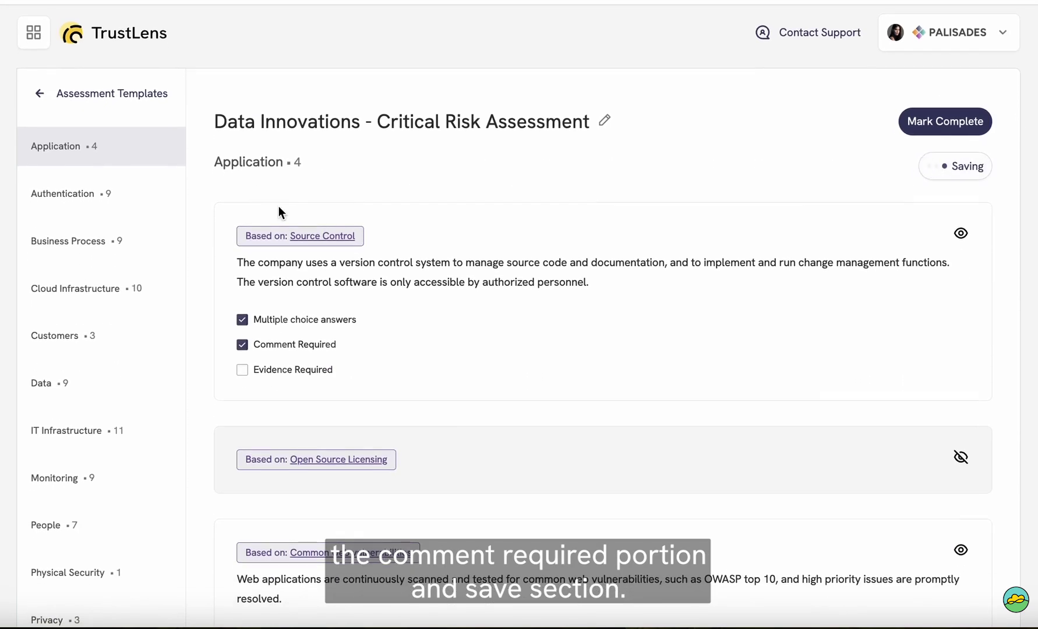
Step: Exclude Single sign-on (SSO), save the Authentication section, and mark the assessment complete
left_click(75, 194)
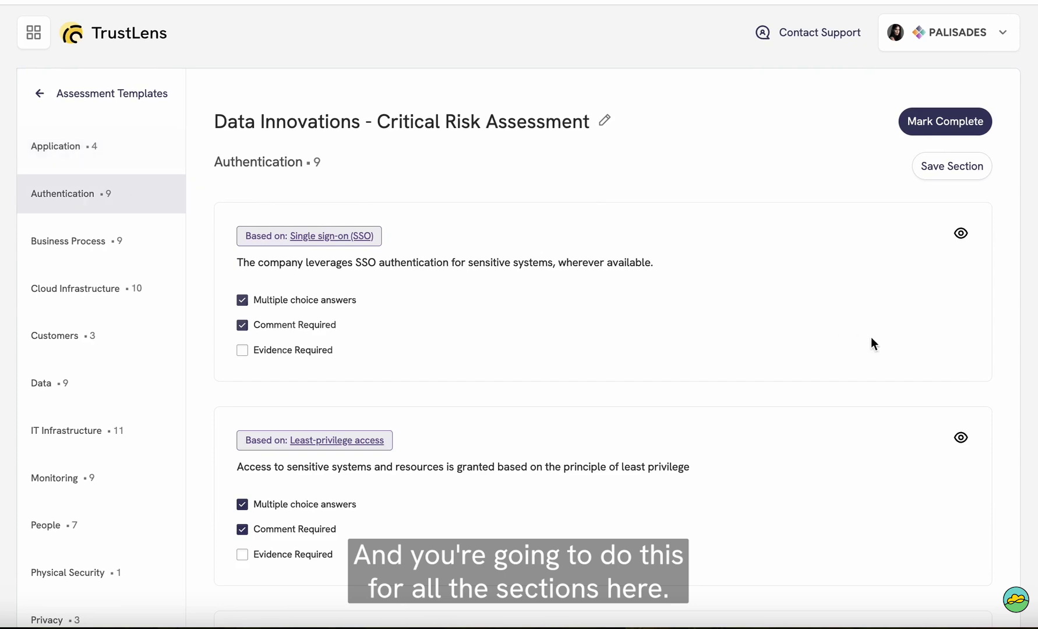
left_click(960, 233)
left_click(970, 165)
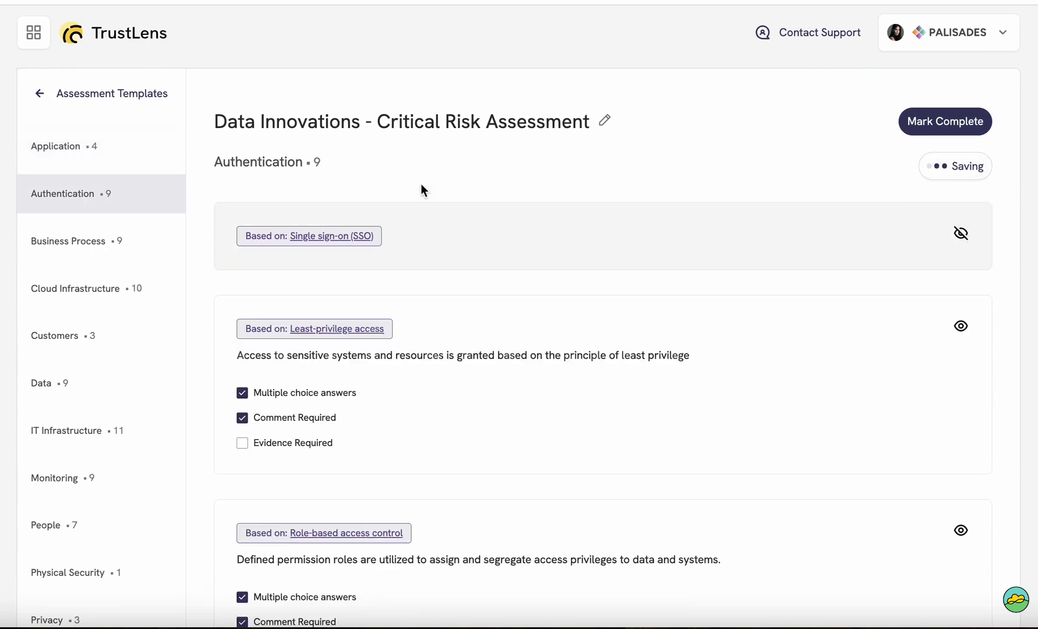
scroll(51, 382, "down", 2)
scroll(84, 289, "down", 3)
scroll(87, 443, "up", 5)
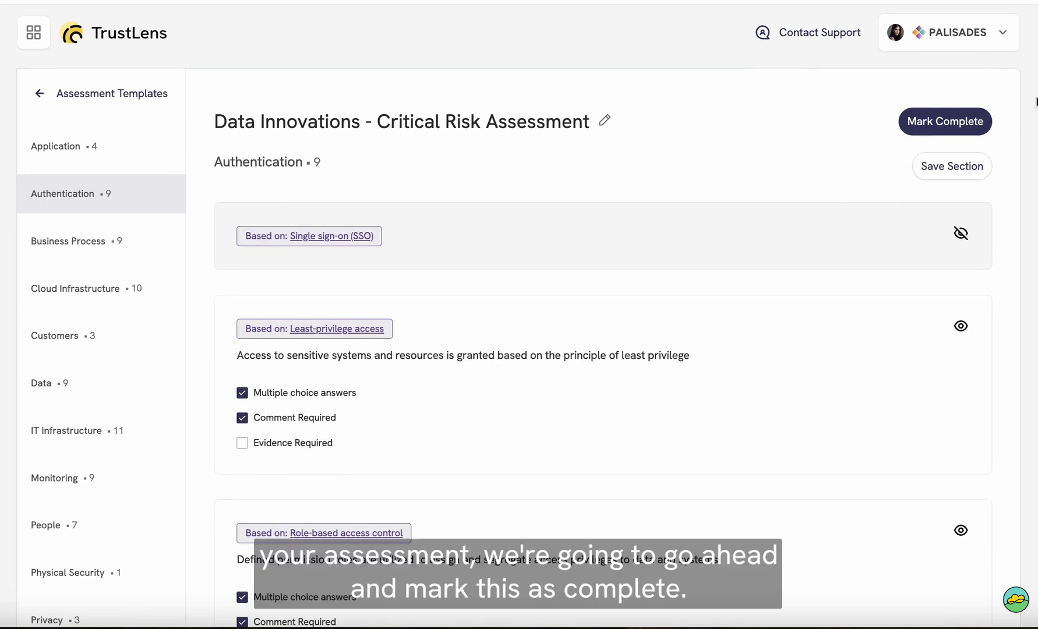
left_click(927, 124)
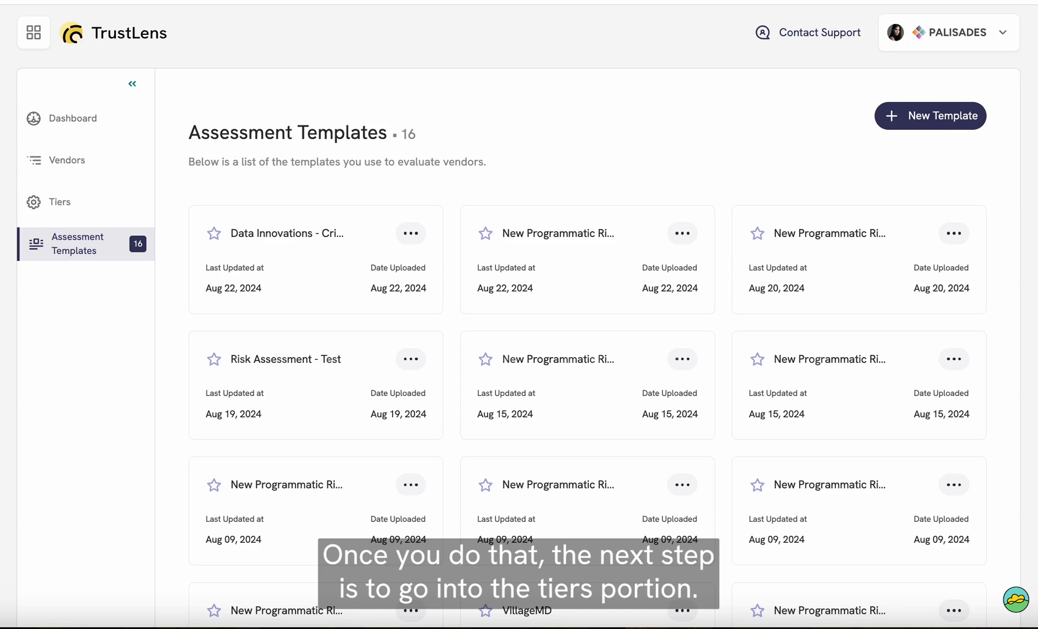
Step: Create a vendor tier named 'Data Innovations - Critical Vendor Tier' from the tier settings
left_click(46, 211)
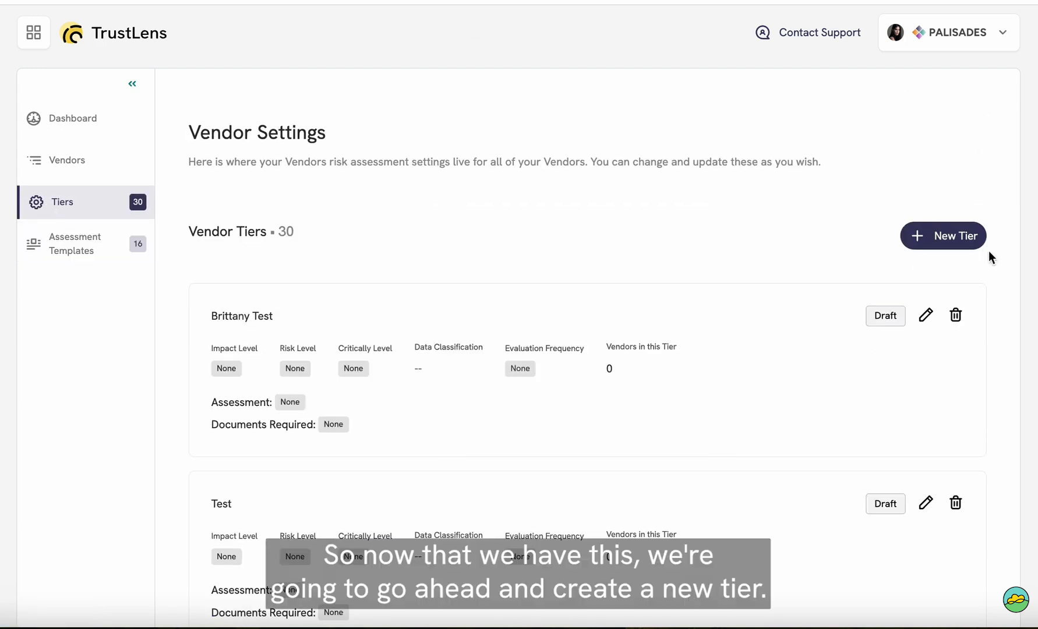
left_click(956, 238)
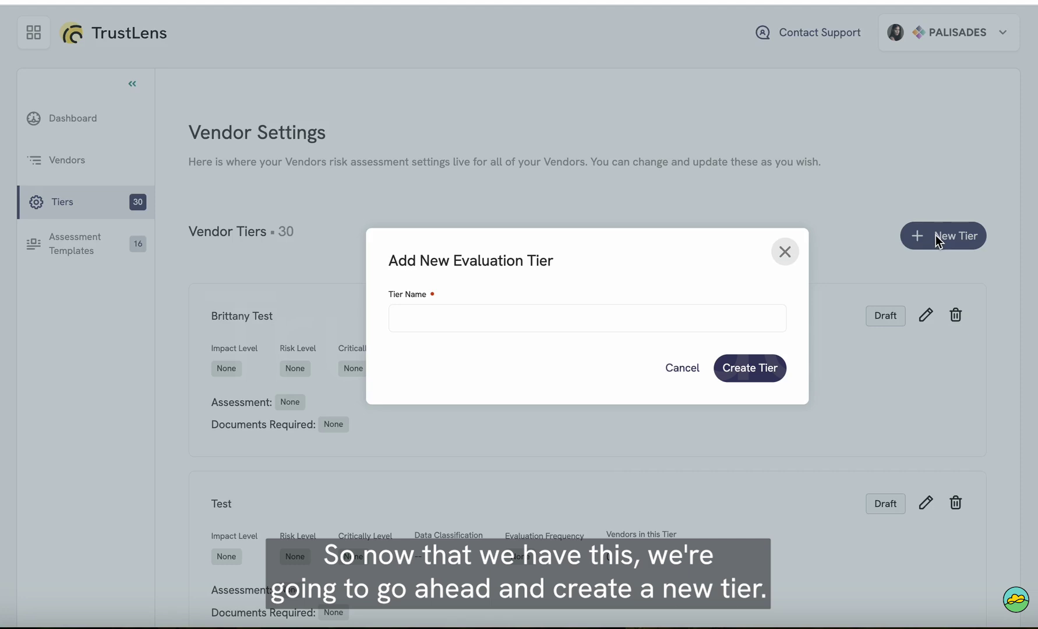
left_click(446, 308)
type("Data I")
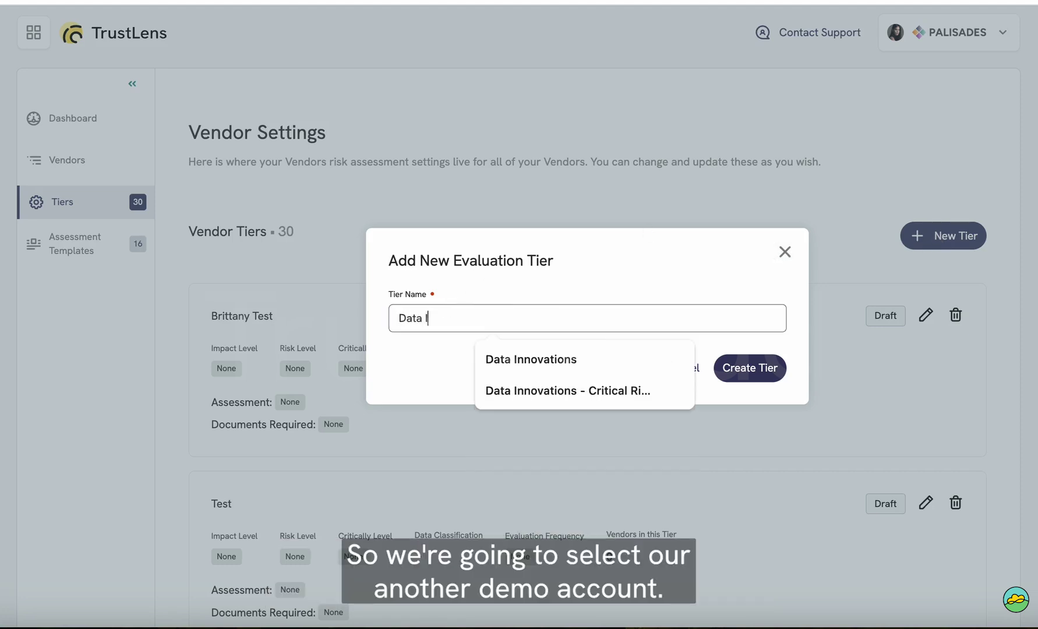
type("nnovate")
key("BackSpace")
key("BackSpace")
key("BackSpace")
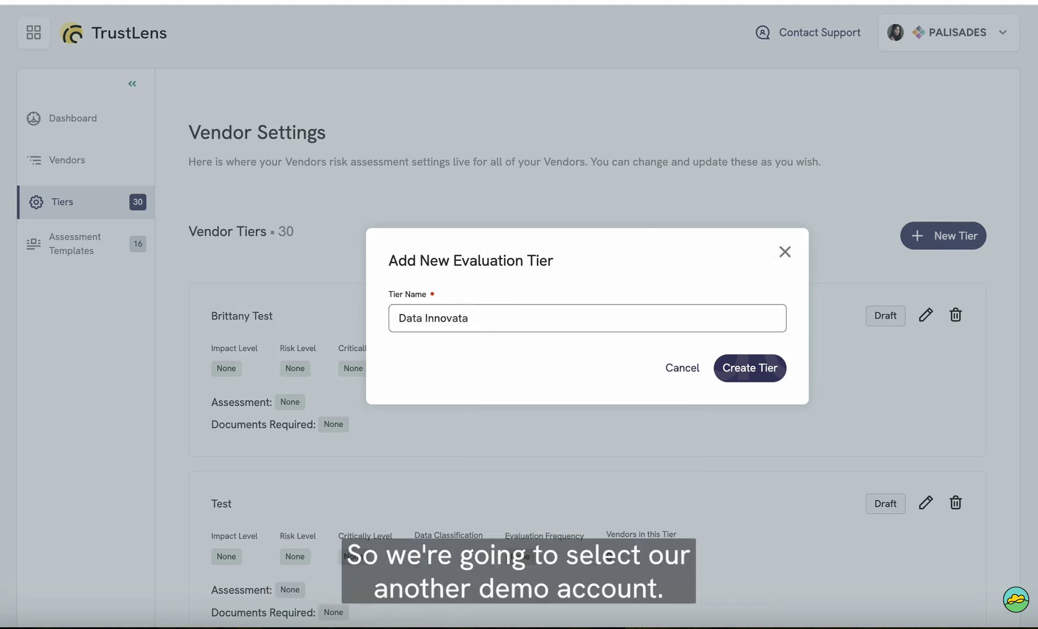
type("a")
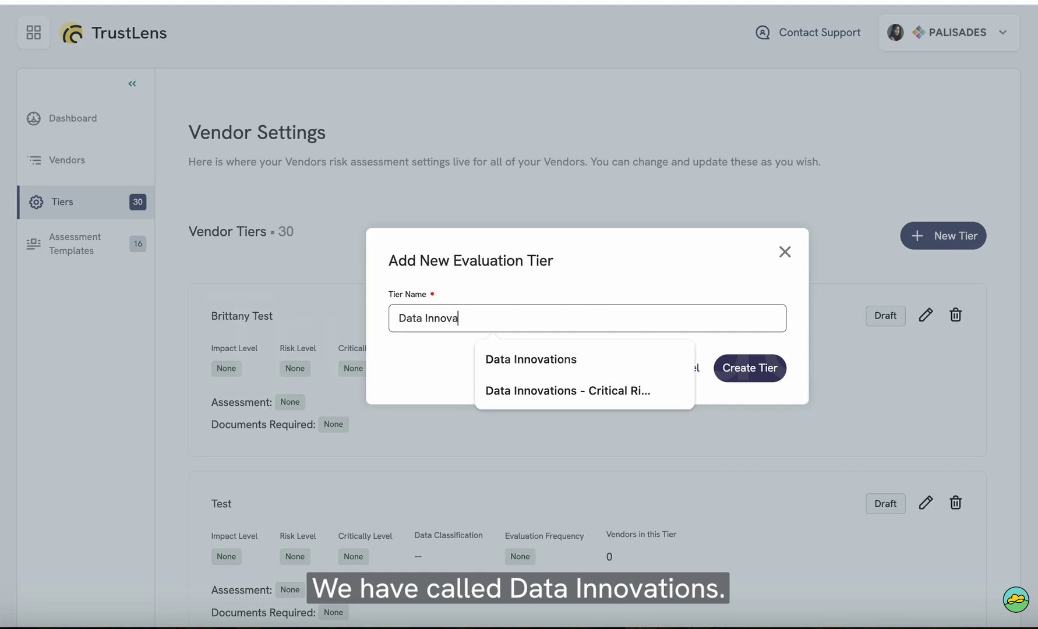
type("tions - Cri")
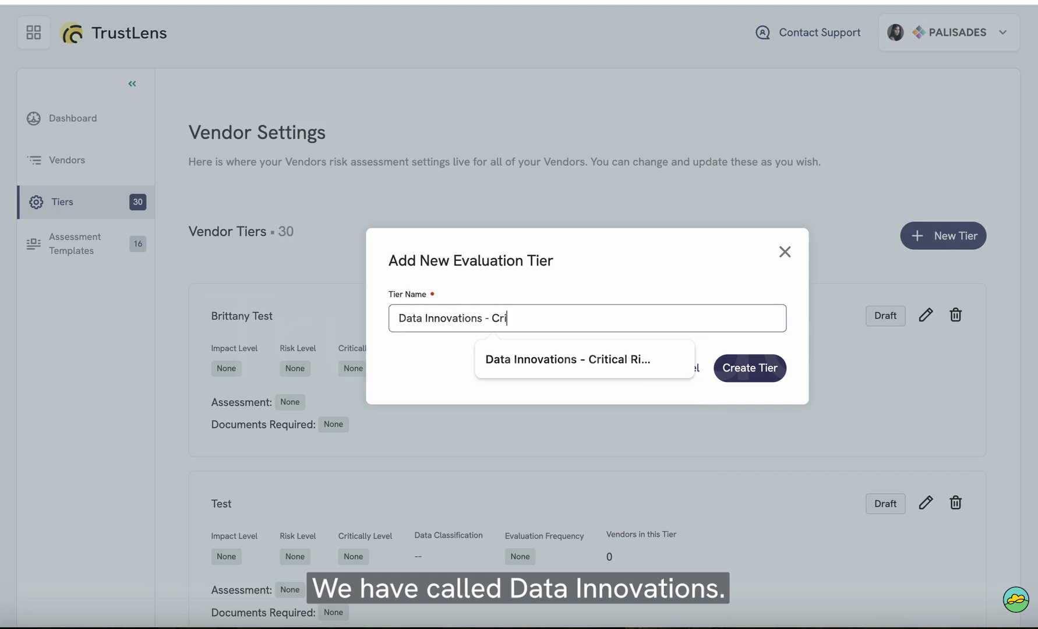
type("tical Vendor")
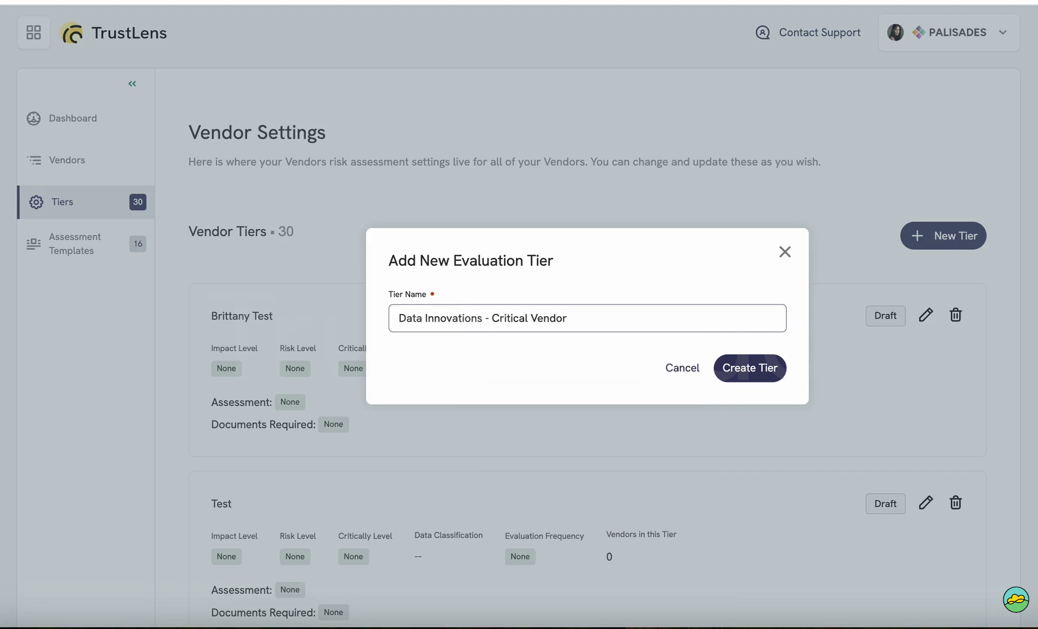
type(" Tier")
left_click(780, 382)
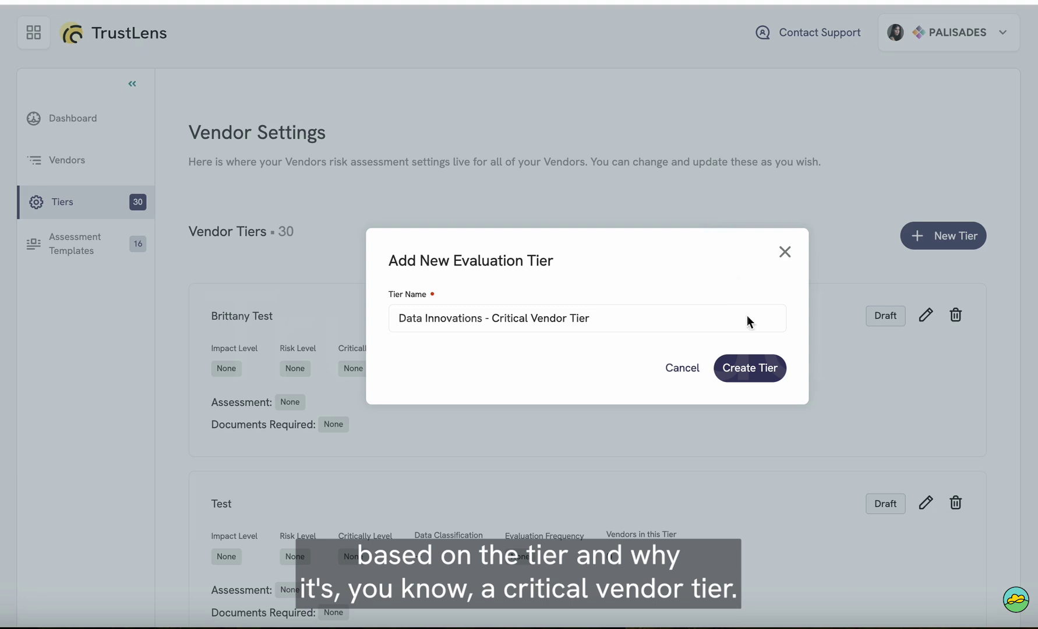
left_click(741, 378)
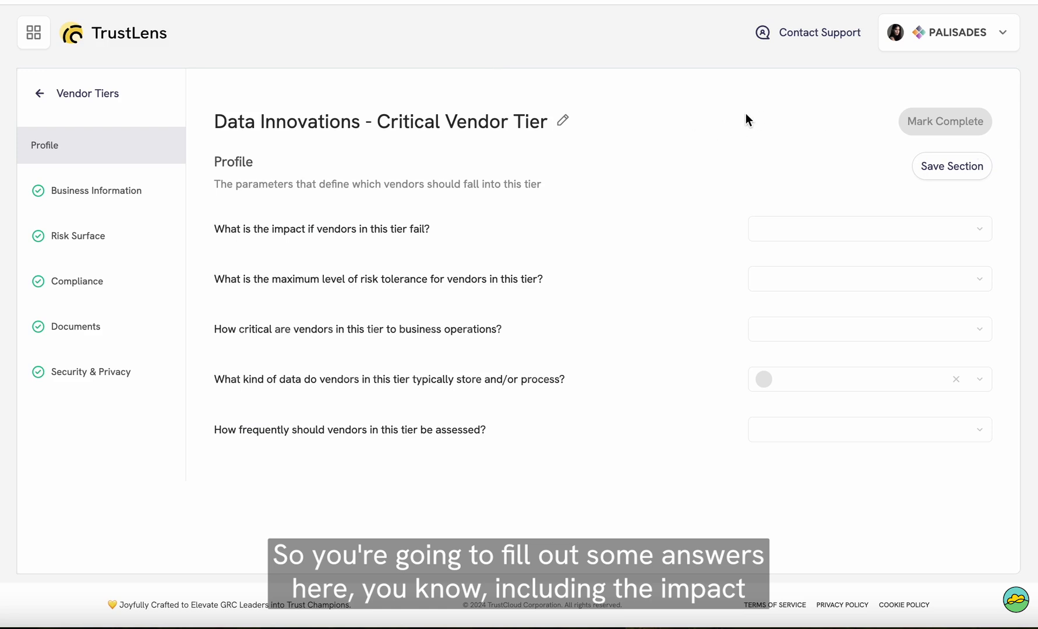
Step: Set failure impact to Very High, maximum risk tolerance to Very Low, and business criticality to Very High
left_click(841, 227)
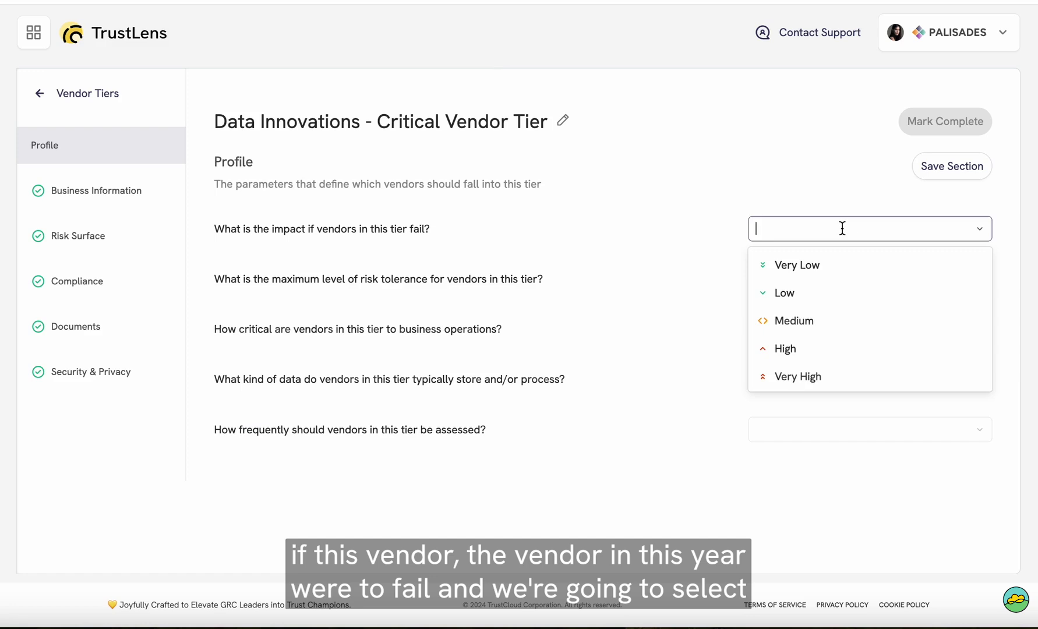
left_click(811, 376)
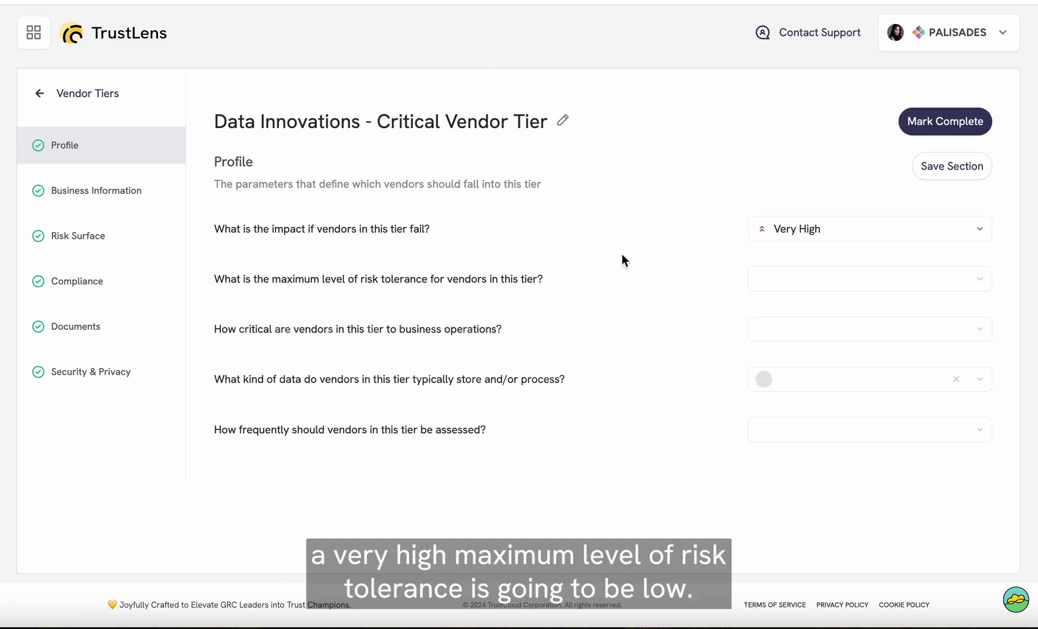
left_click(800, 275)
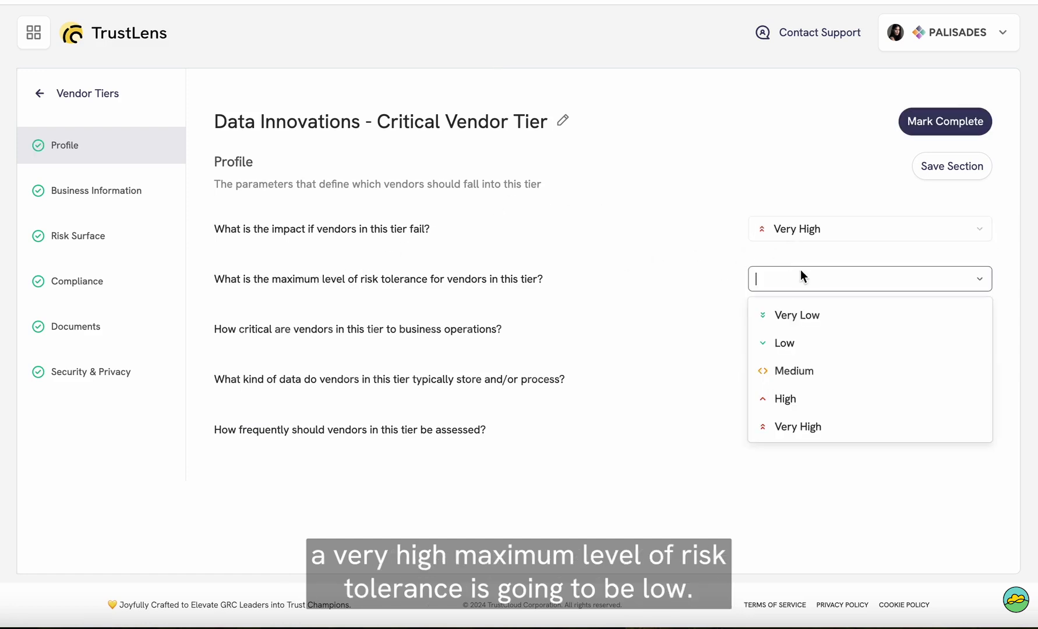
left_click(774, 315)
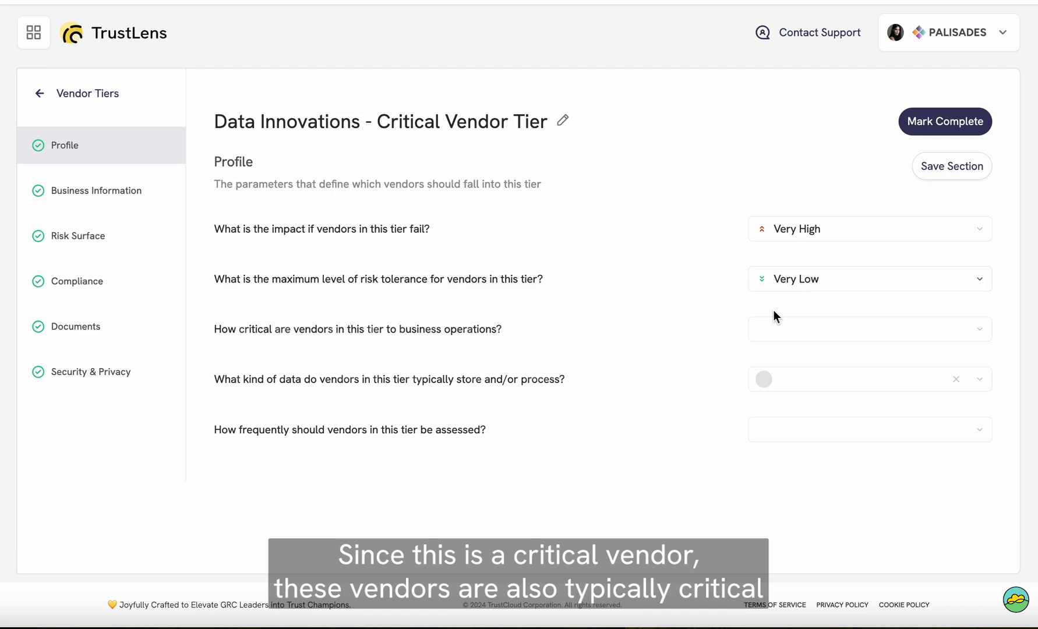
left_click(830, 329)
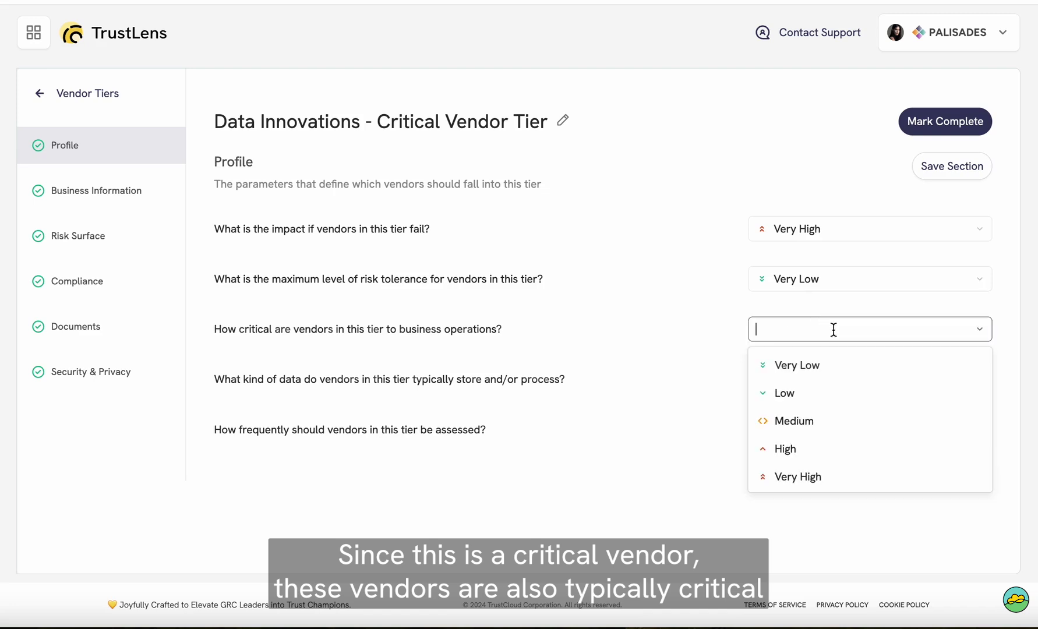
left_click(807, 479)
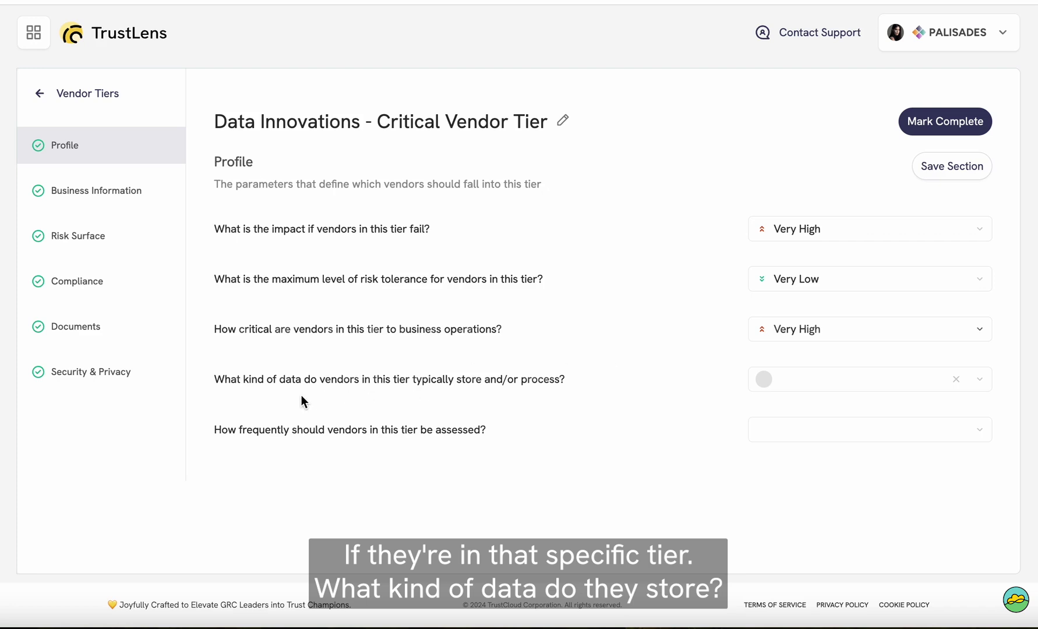
Step: Mark stored data as Customer Confidential, set Semi-Annual assessment frequency, and save the Profile
left_click(894, 379)
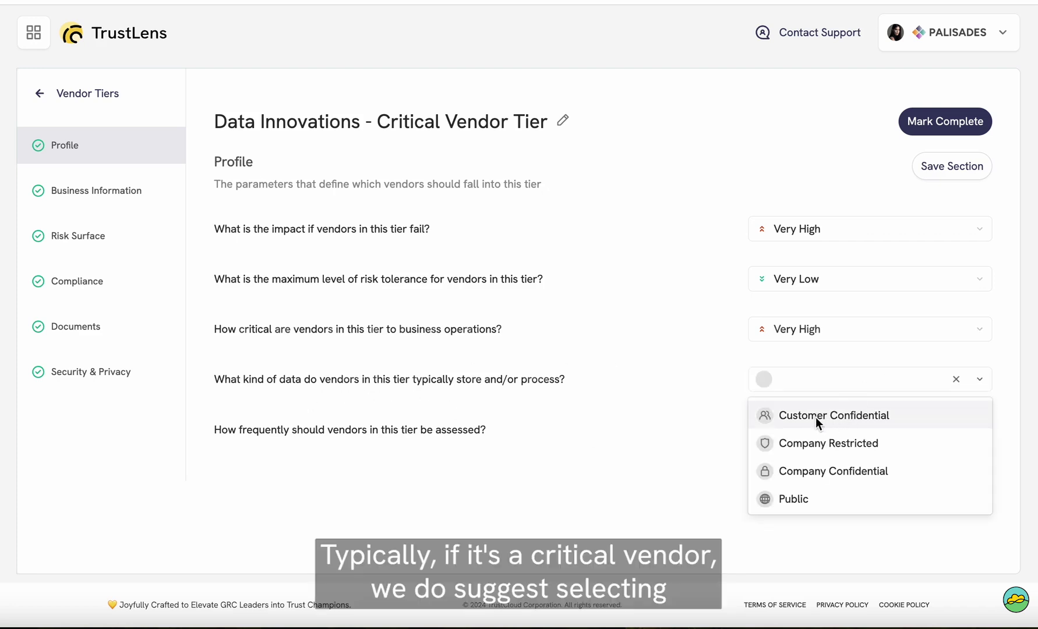
left_click(928, 417)
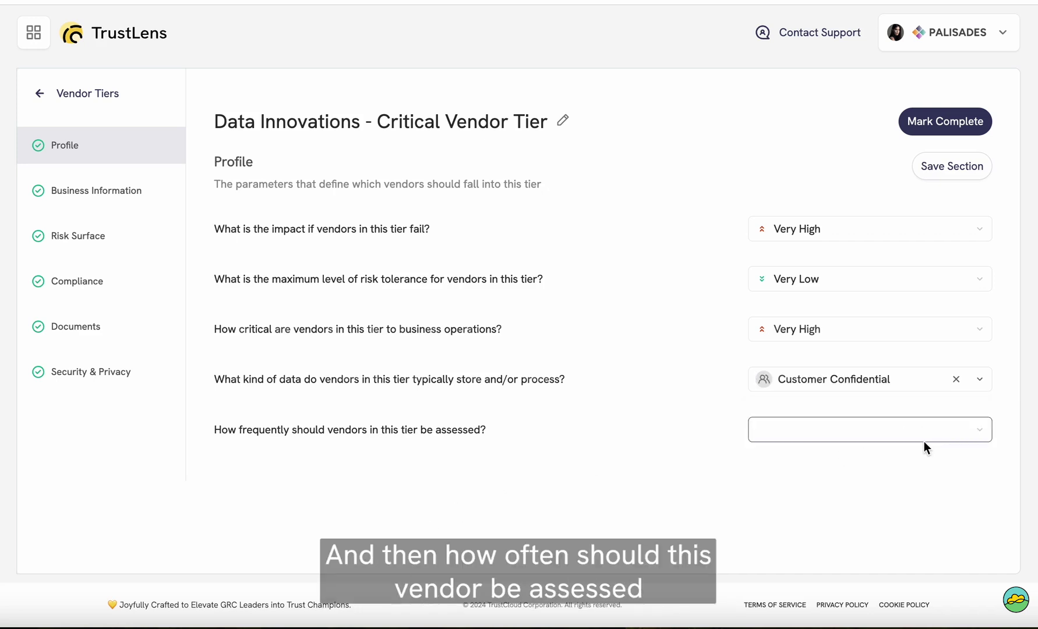
left_click(893, 431)
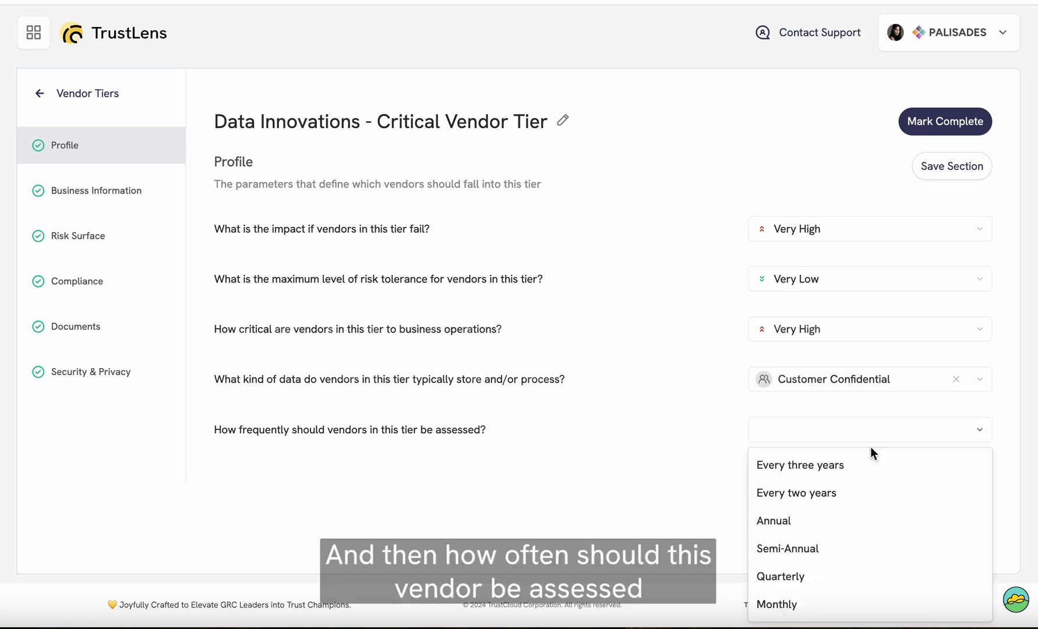
left_click(803, 549)
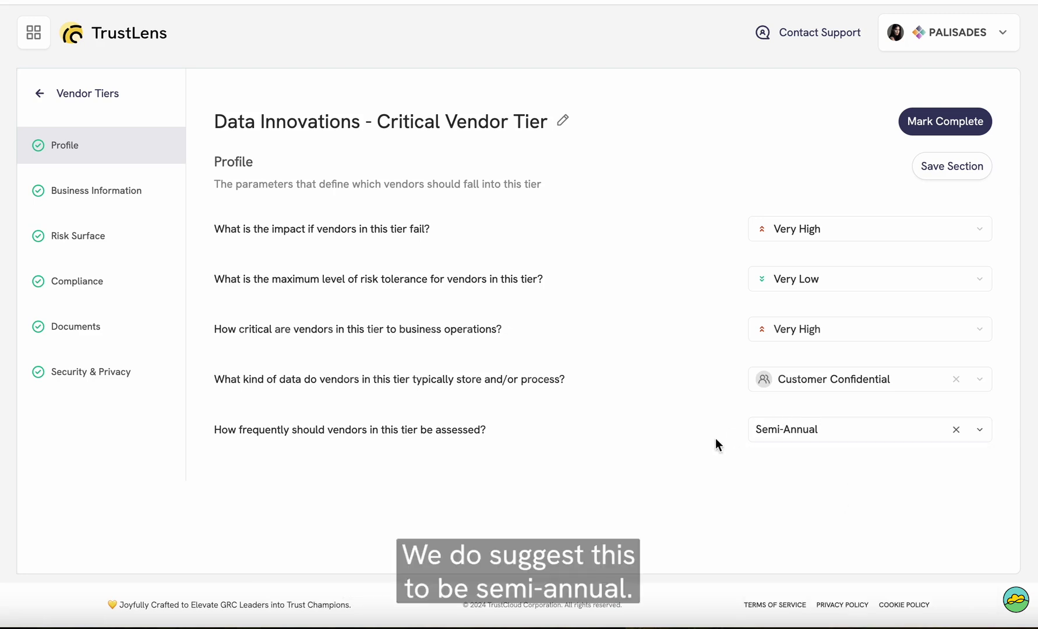
left_click(947, 173)
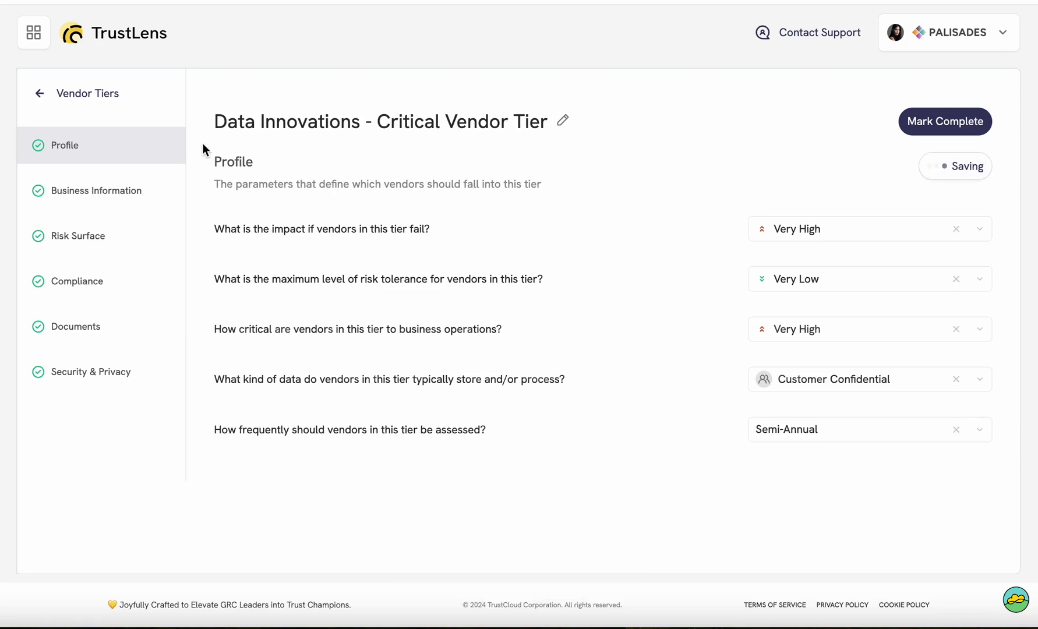
Step: Move Company website to Required Fields and Head of Security Title to Optional Fields, then save Business Information
left_click(57, 198)
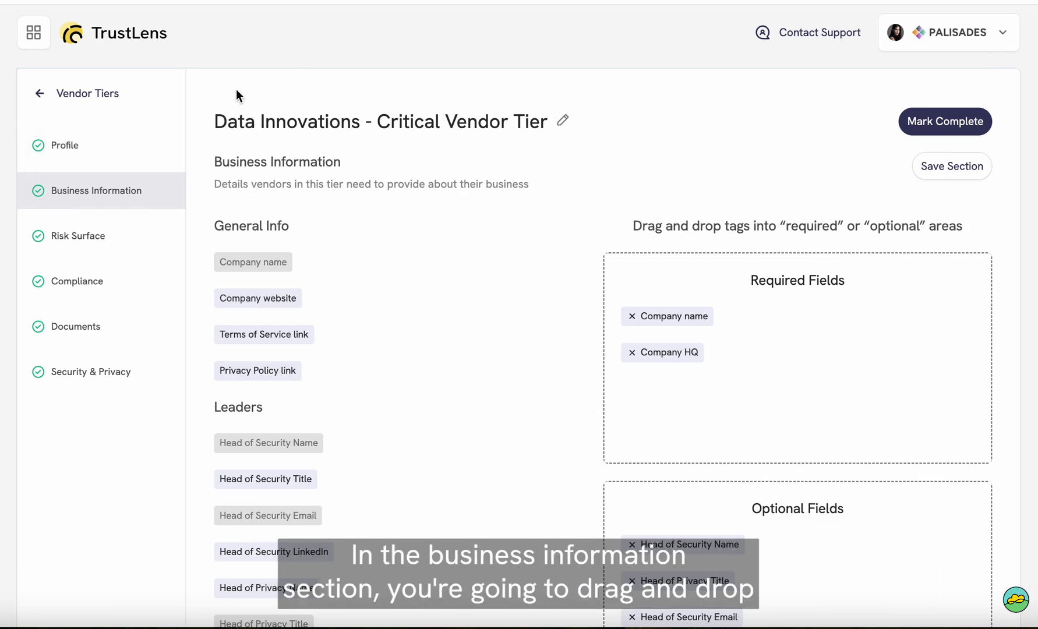
left_click_drag(237, 304, 753, 358)
scroll(501, 433, "down", 3)
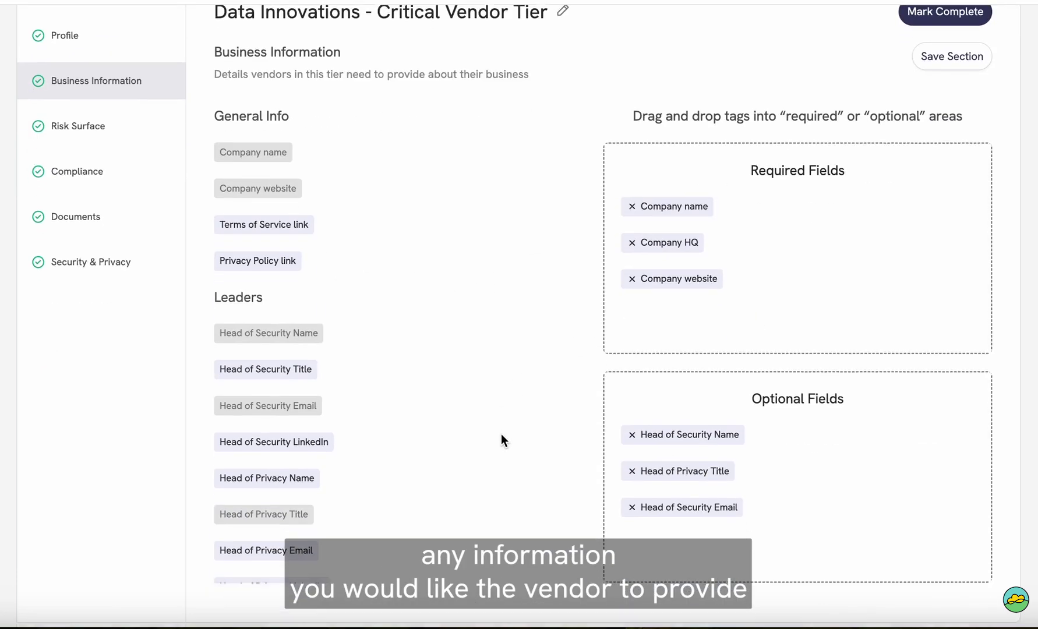
left_click_drag(283, 364, 881, 463)
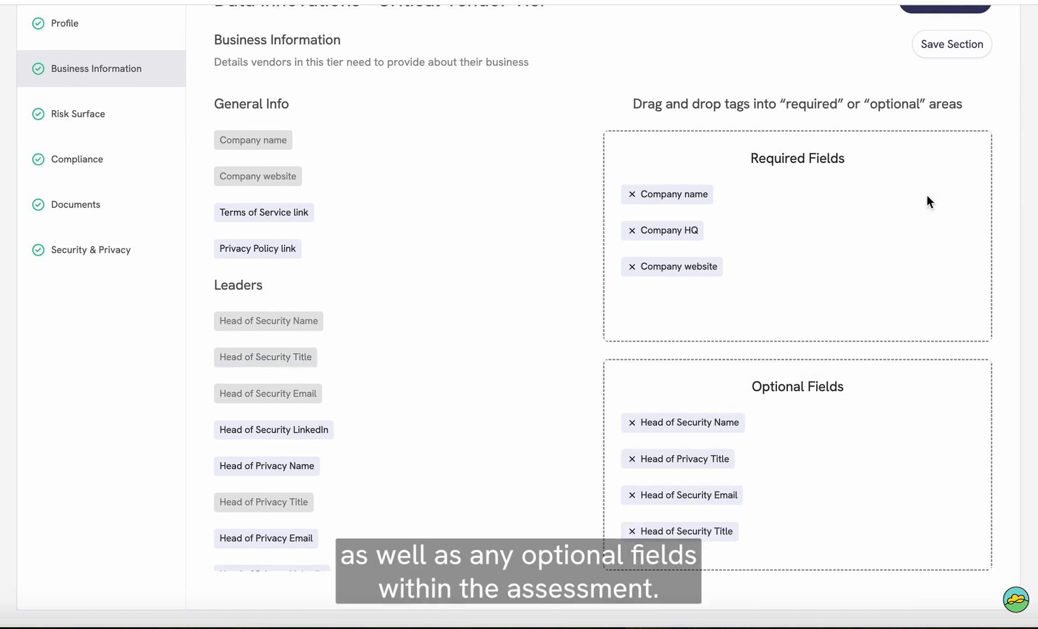
scroll(899, 335, "up", 3)
left_click(937, 174)
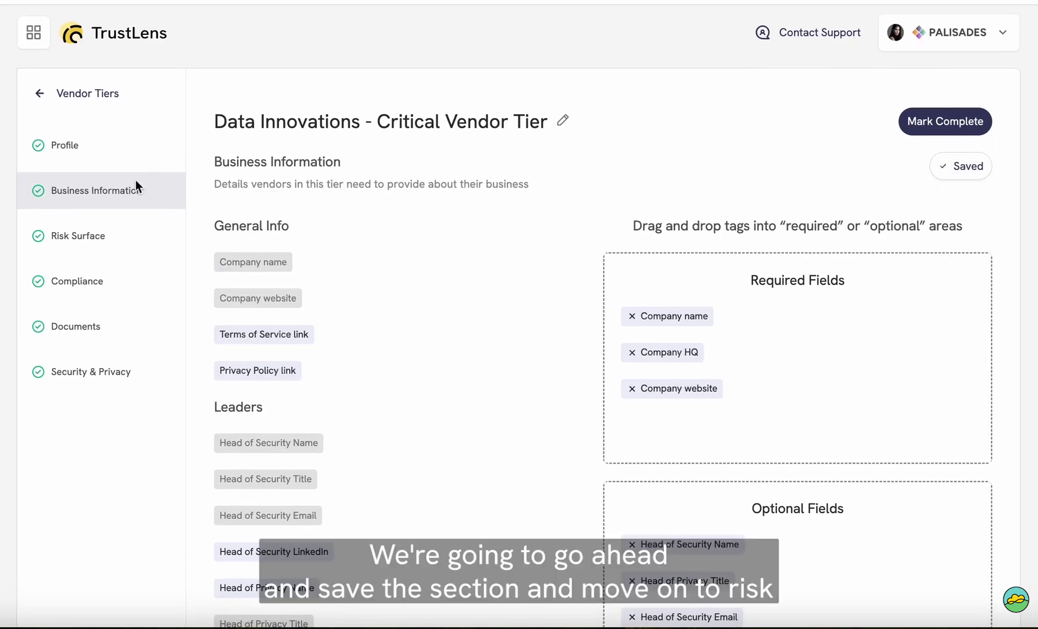
Step: In Risk Surface, request employee PII, employee Finance and customer PII data, choose CRM as source, and save
left_click(54, 240)
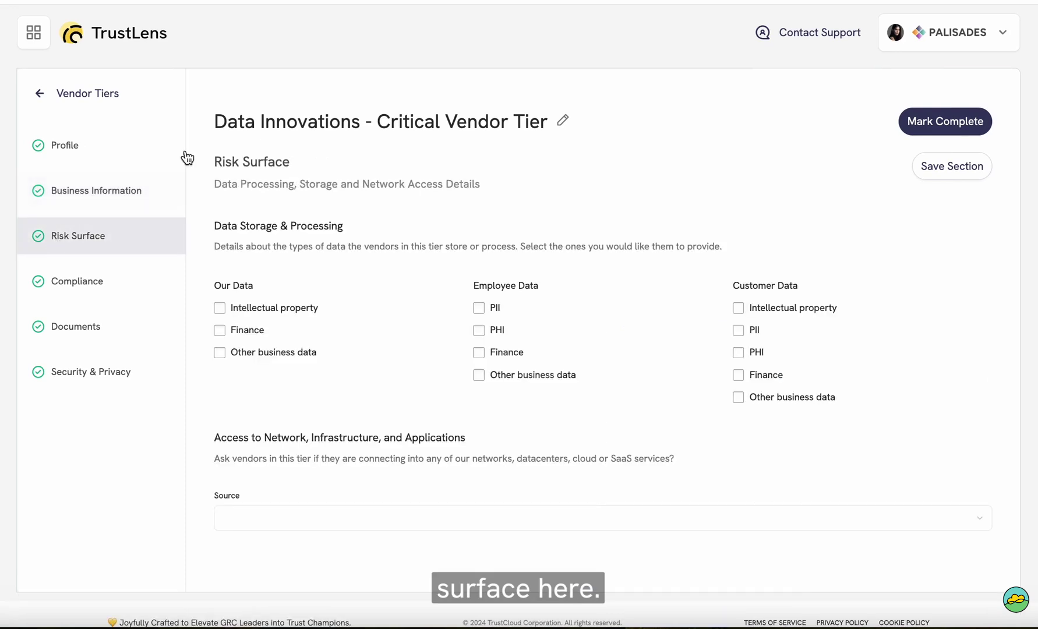
scroll(379, 214, "down", 1)
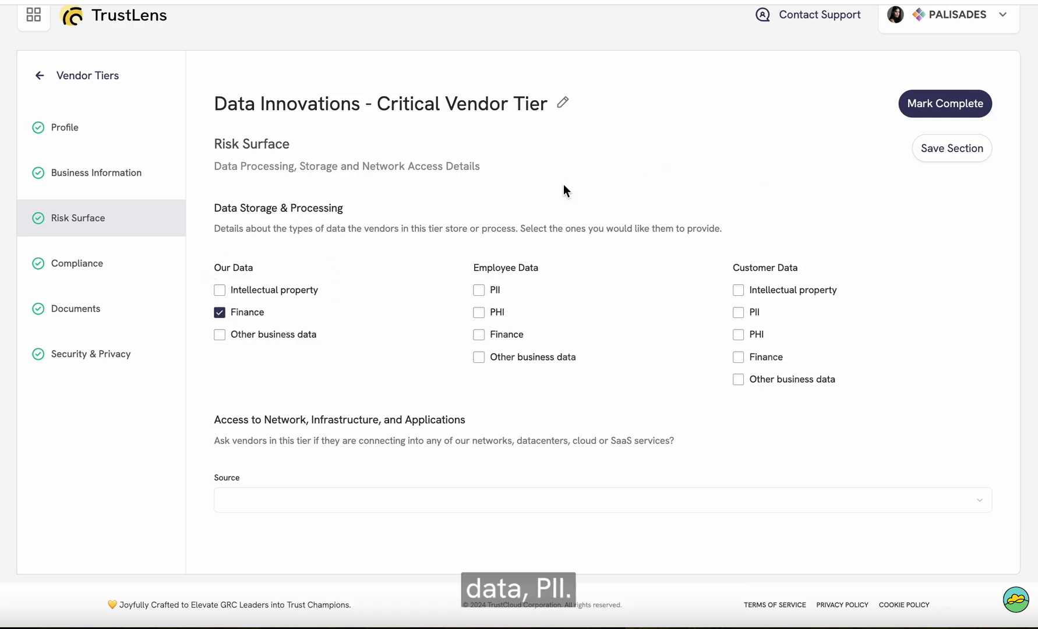
left_click(478, 289)
left_click(478, 334)
left_click(737, 313)
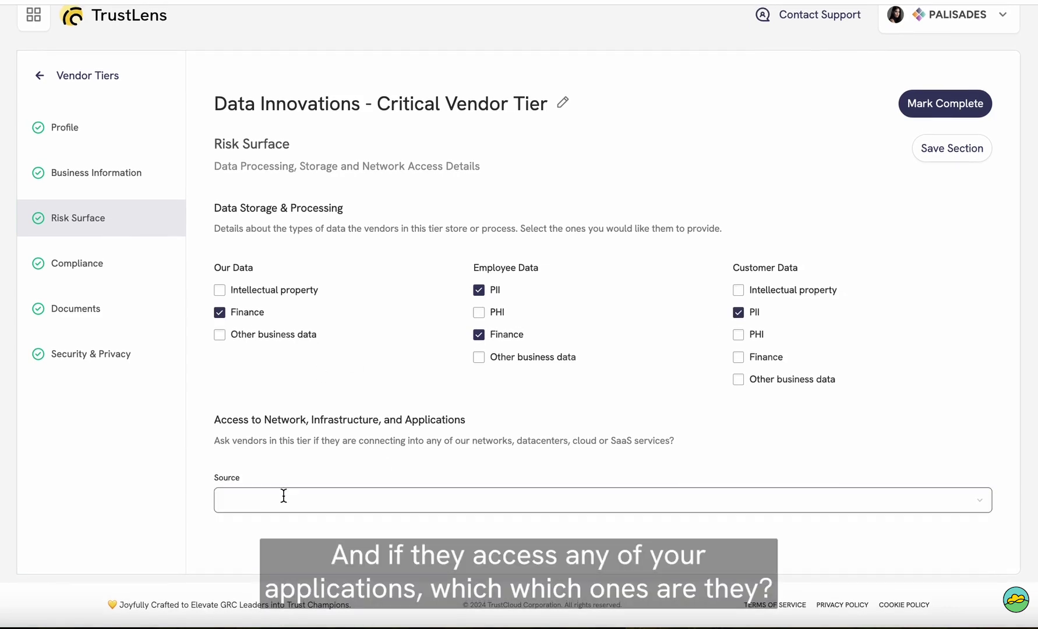
left_click(264, 498)
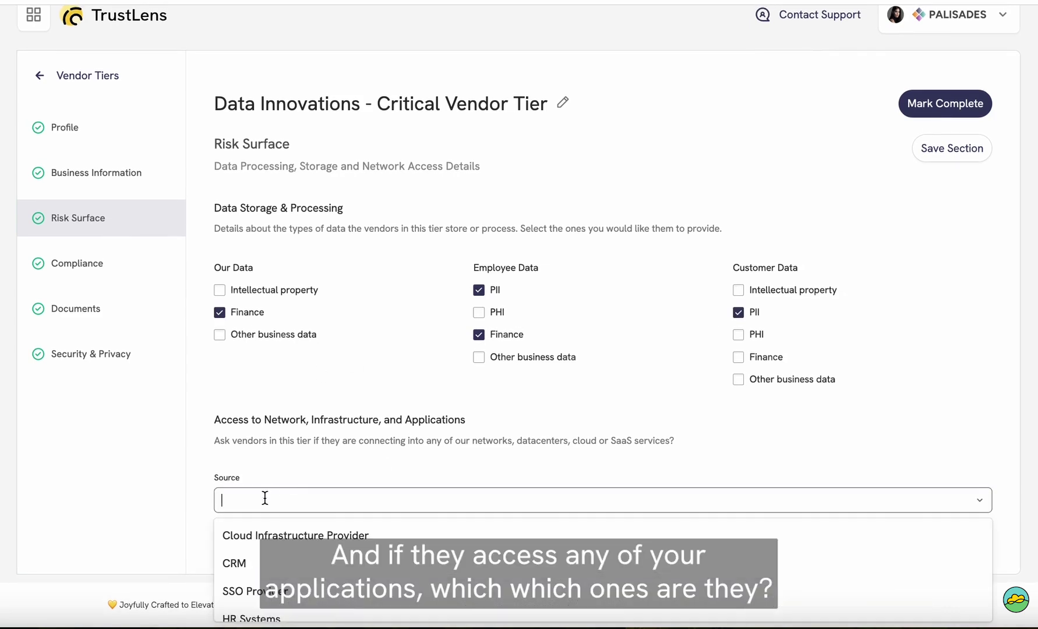
left_click(236, 563)
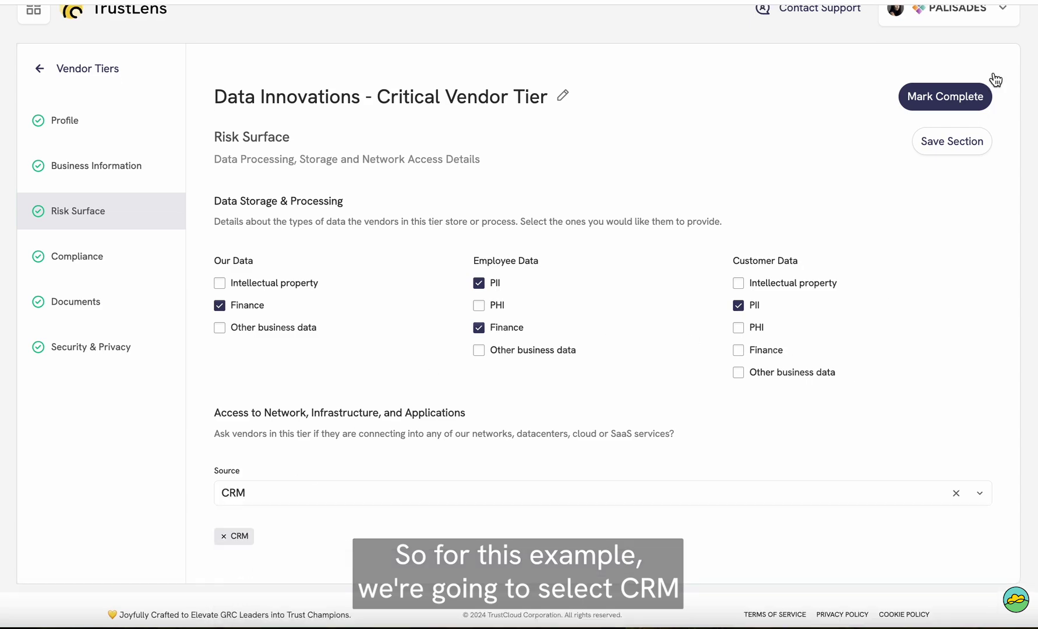
left_click(938, 150)
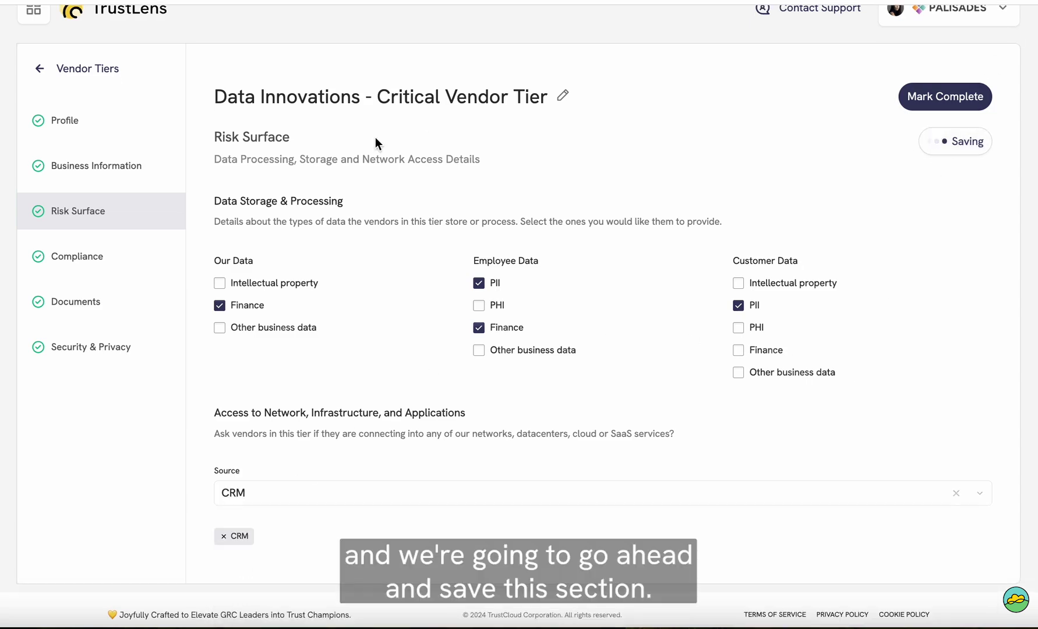
left_click(64, 259)
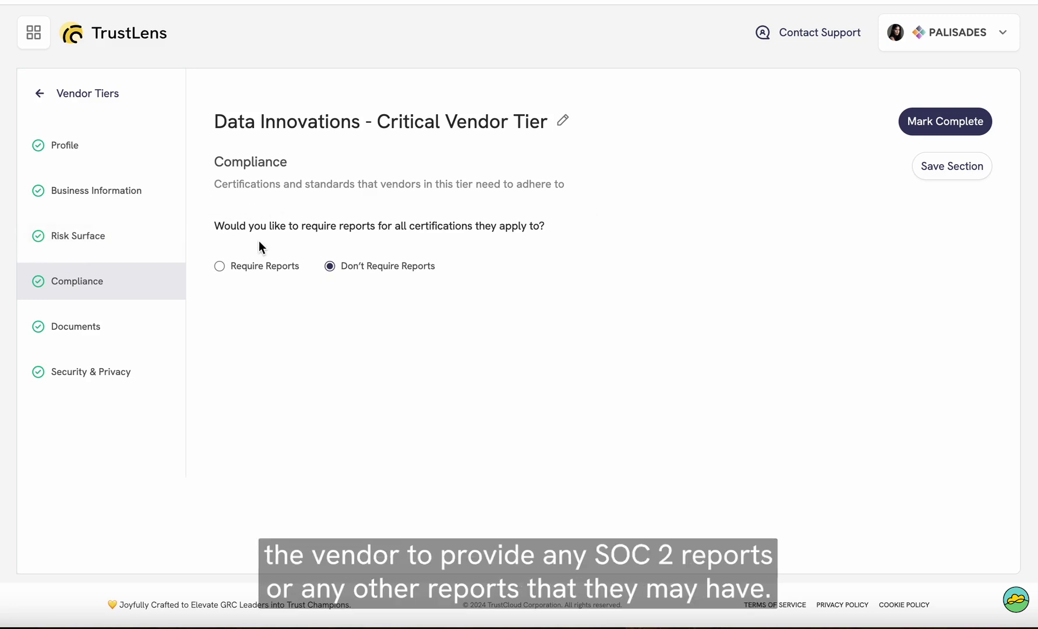
Step: Require certification reports, including SOC 2, and save the Compliance section
left_click(242, 265)
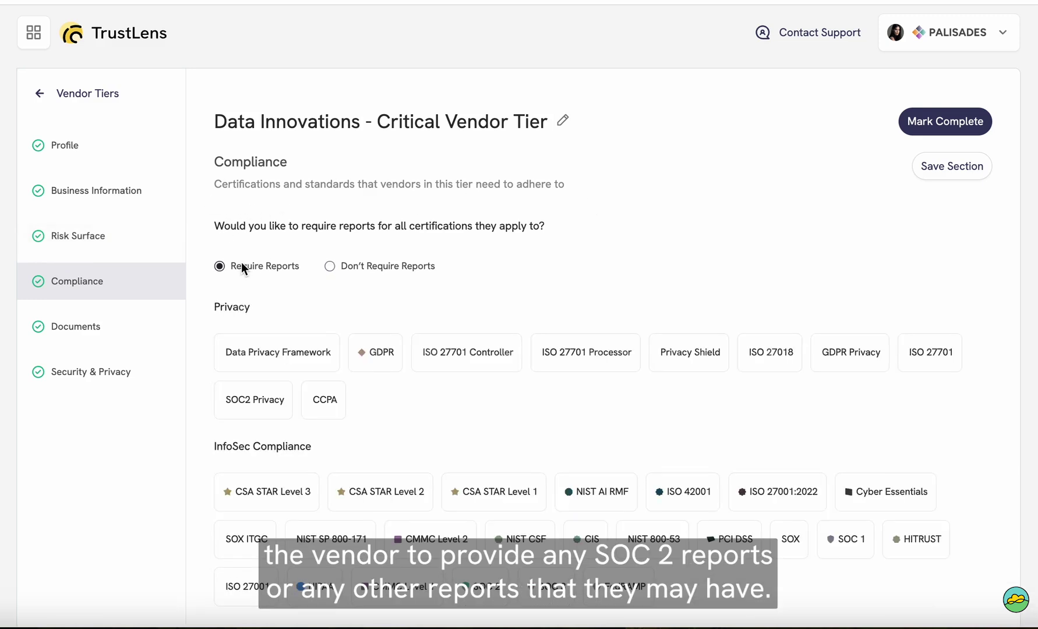
scroll(830, 379, "down", 2)
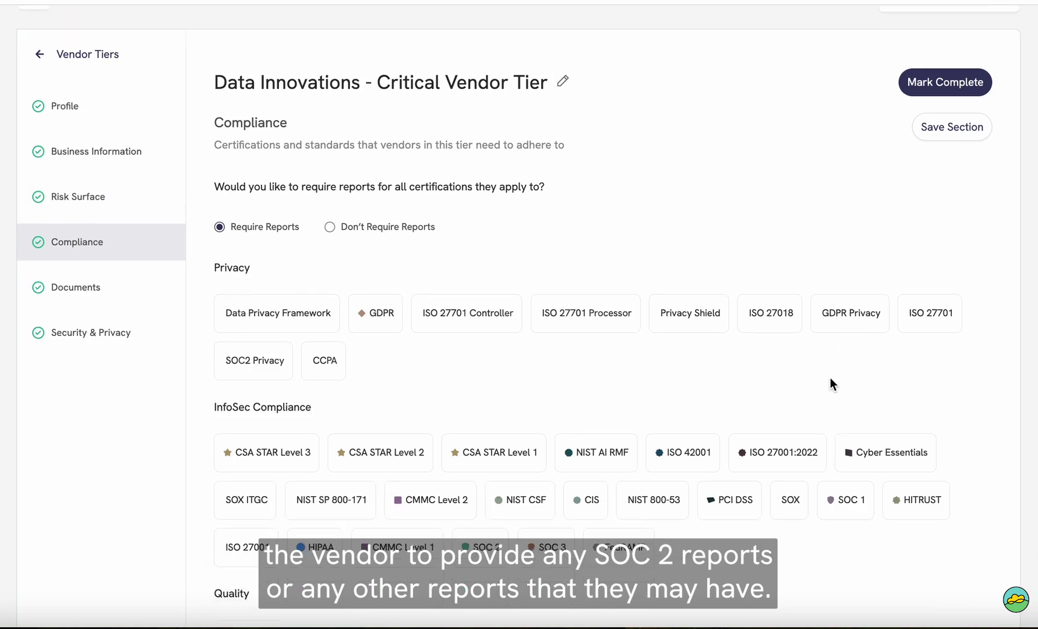
left_click(487, 518)
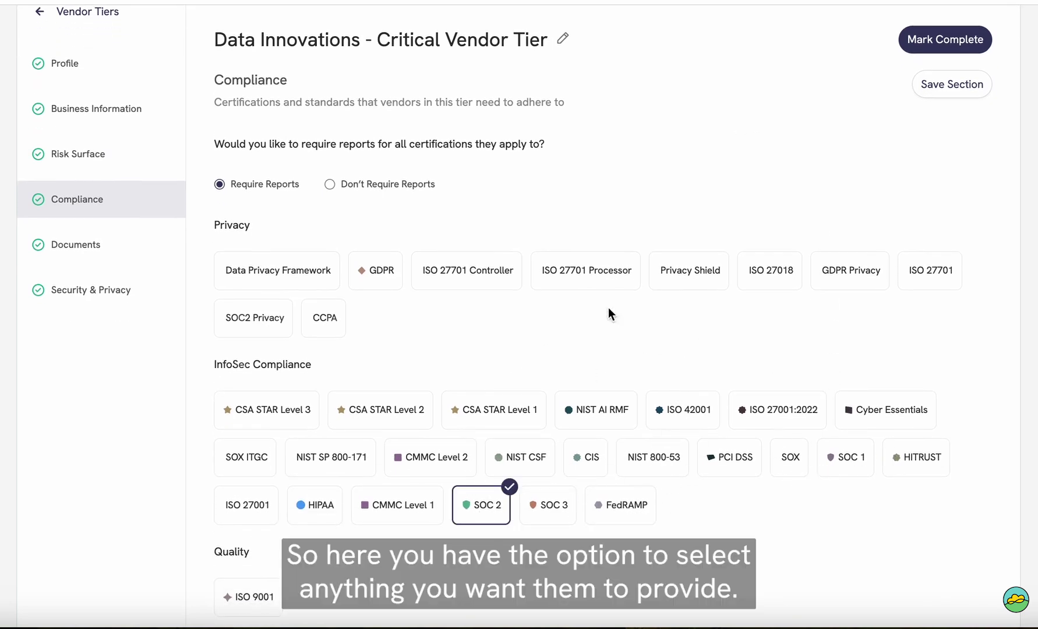
scroll(582, 259, "up", 2)
left_click(949, 169)
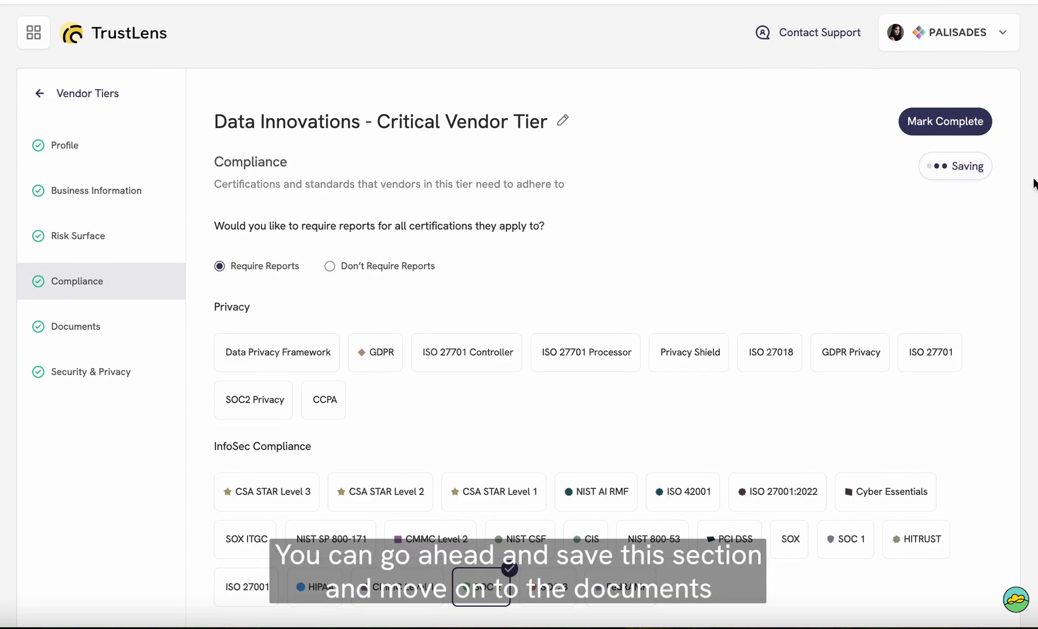
left_click(66, 330)
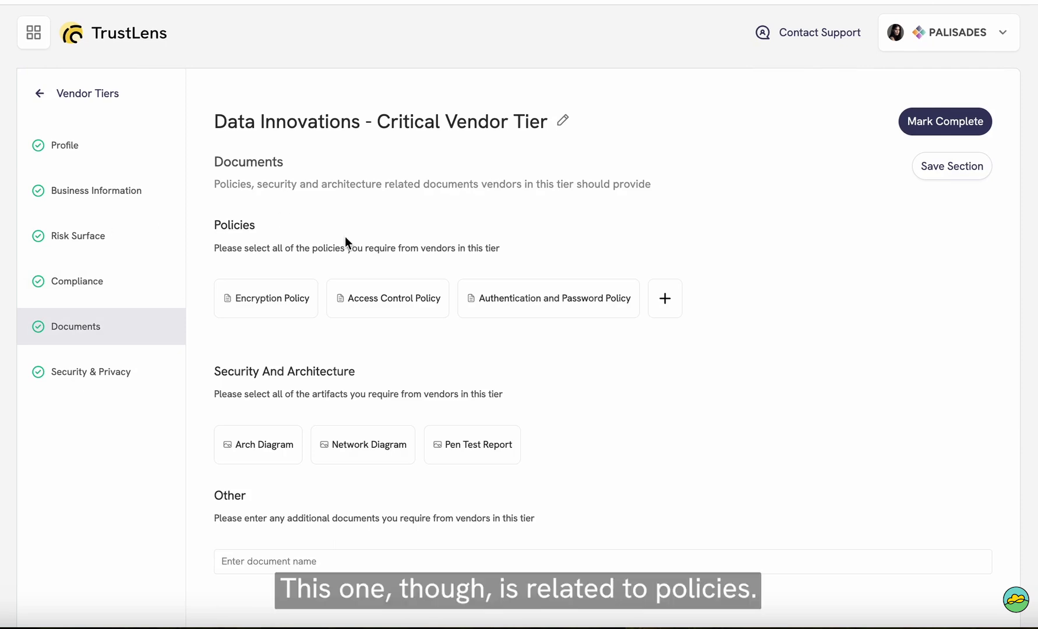
Step: Require the Encryption Policy and Access Control Policy documents from vendors
left_click(297, 300)
left_click(382, 300)
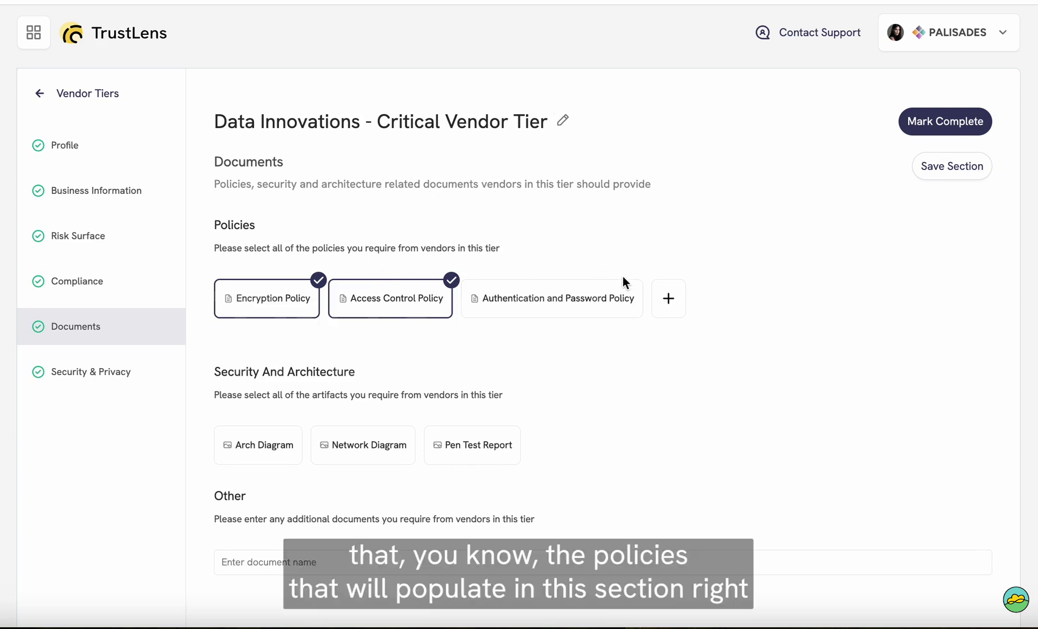
left_click(668, 303)
left_click(606, 311)
scroll(571, 326, "down", 3)
scroll(542, 334, "down", 3)
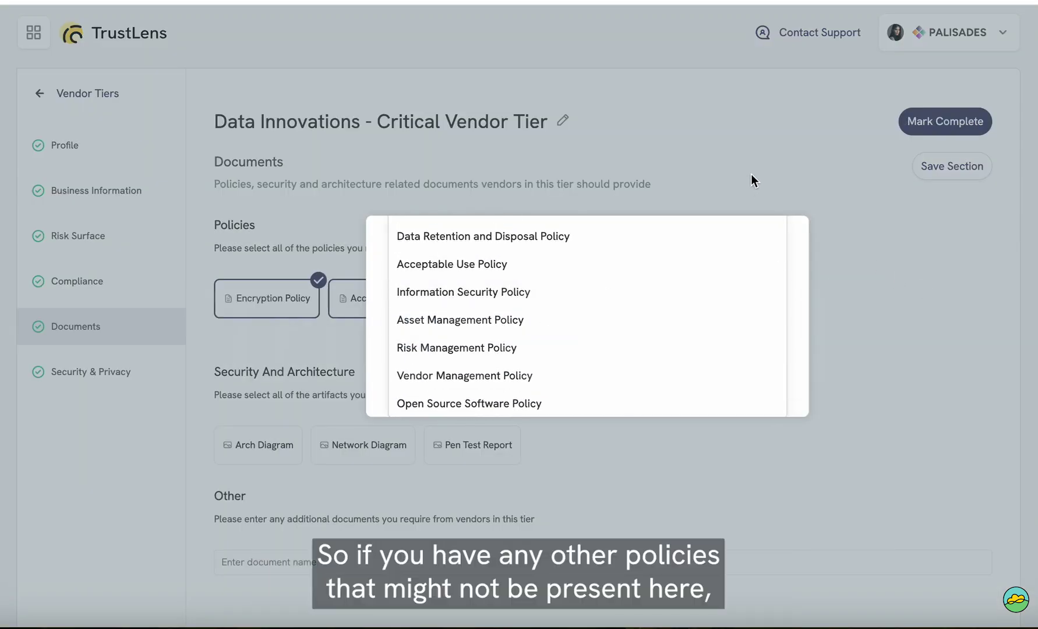
left_click(751, 175)
left_click(784, 240)
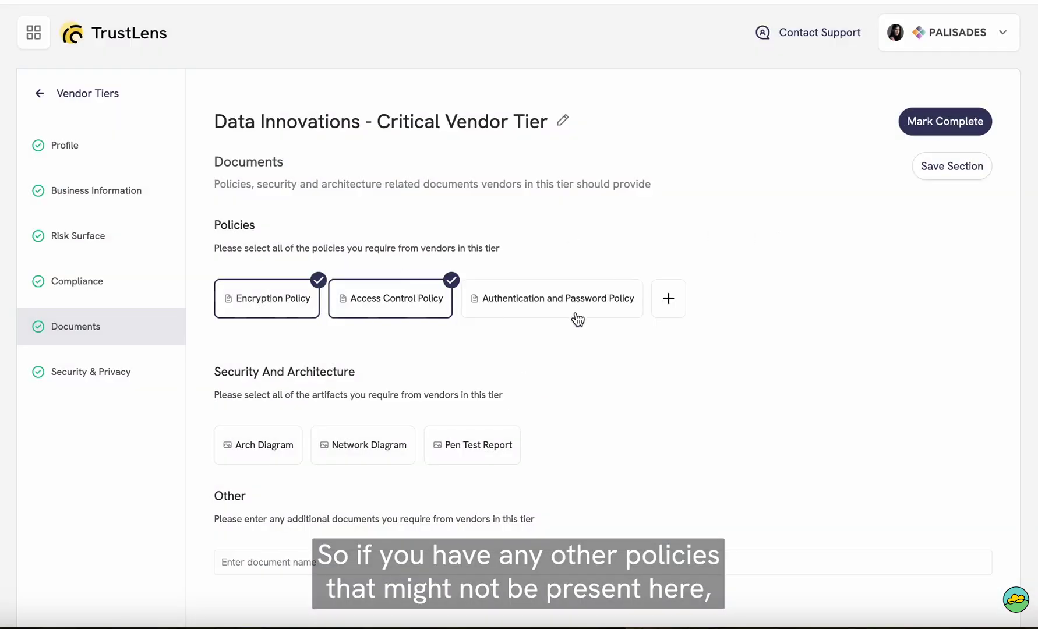
Step: Add 'Custom Policy' and Network Diagram as required documents and save the Documents section
scroll(556, 406, "down", 2)
left_click(285, 498)
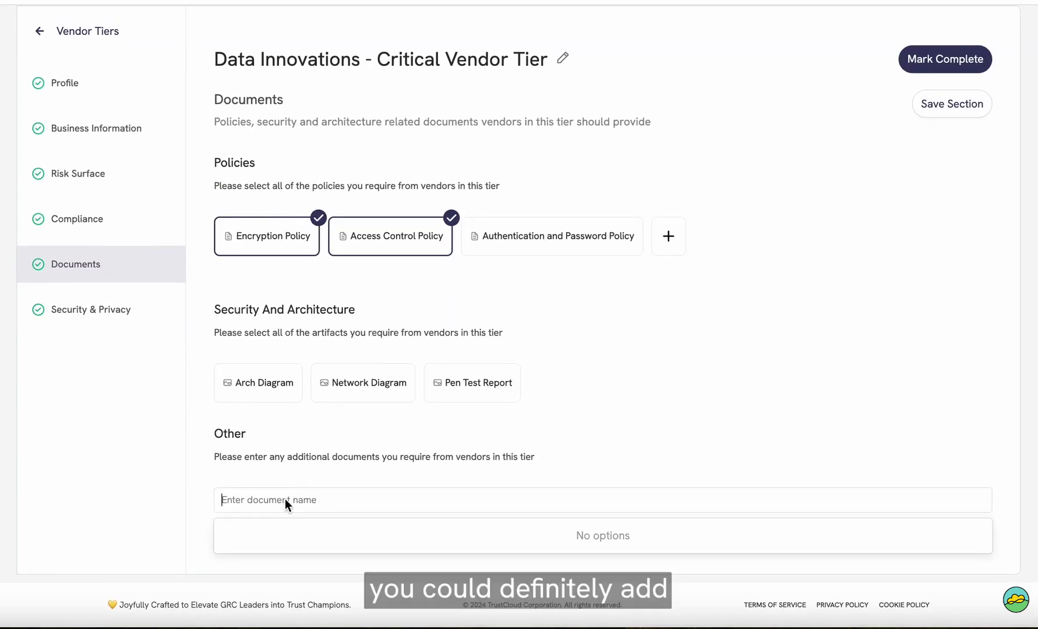
type("Custom")
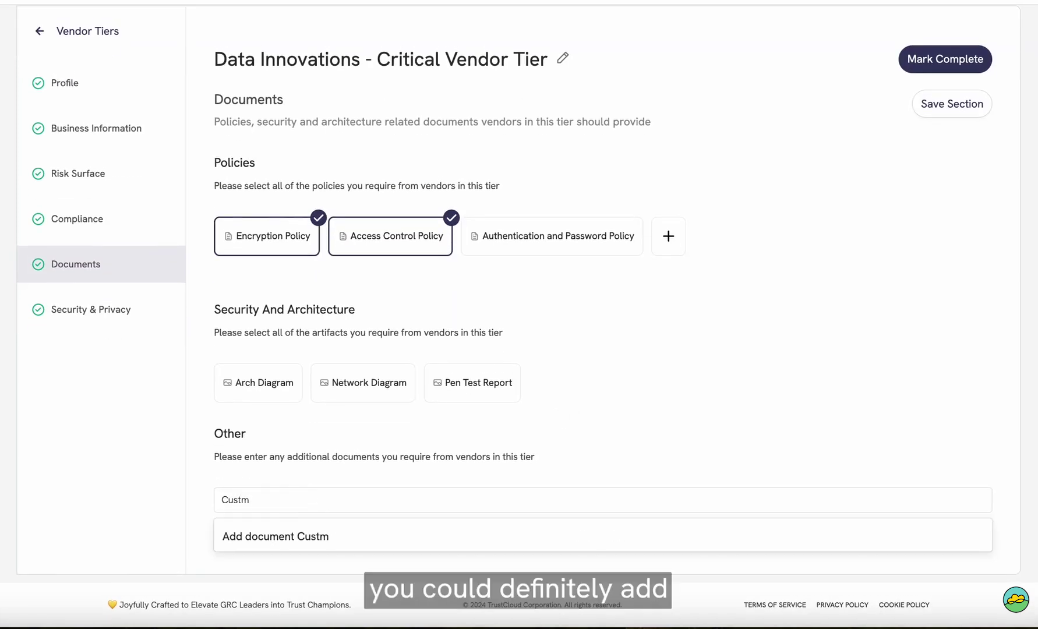
type(" Policy")
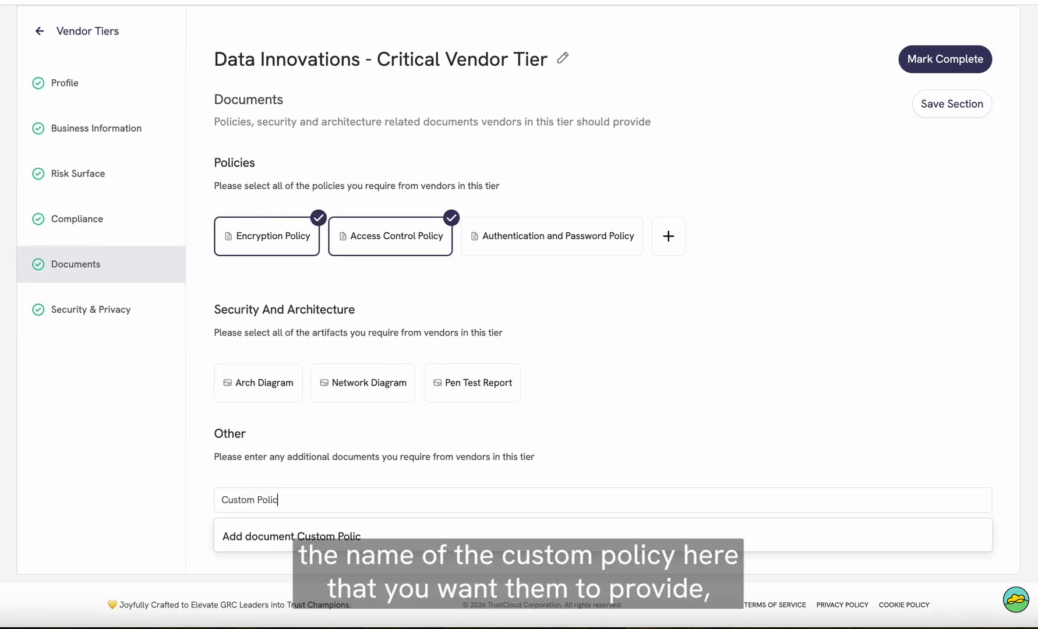
left_click(373, 538)
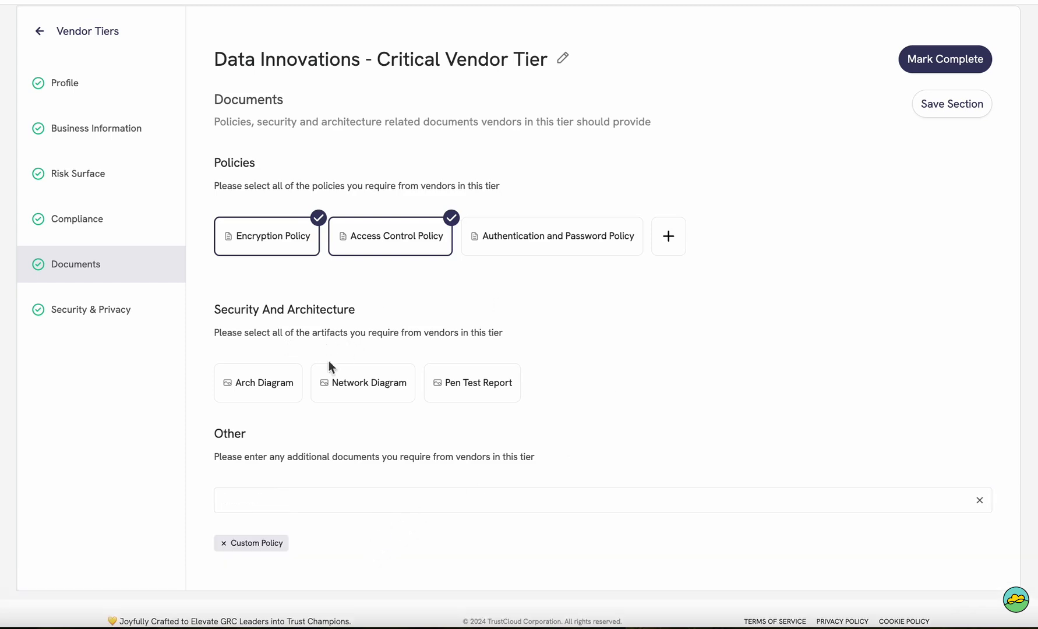
left_click(357, 387)
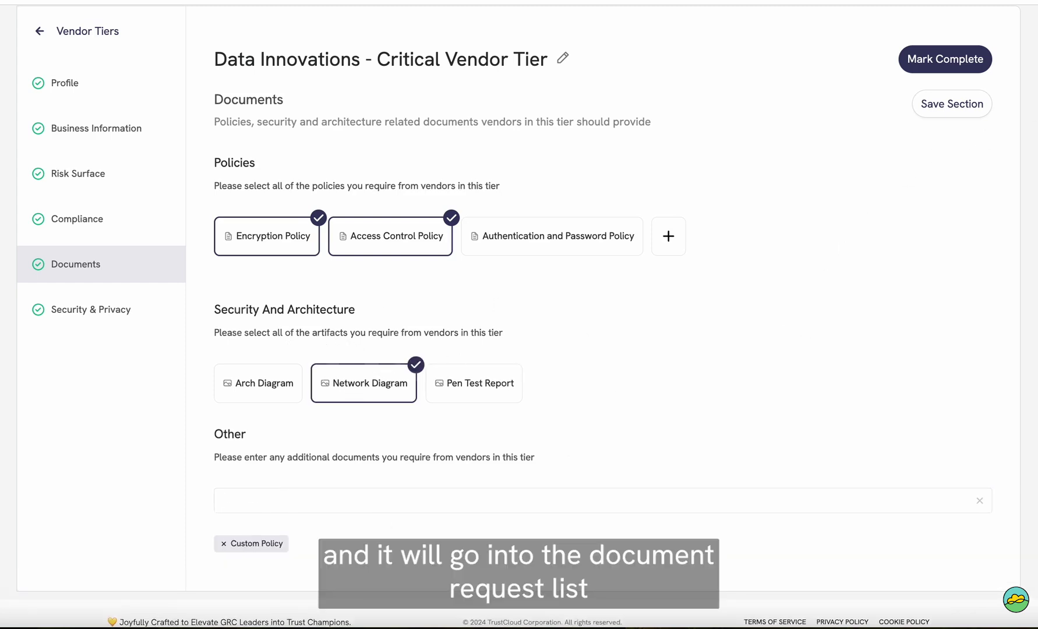
left_click(957, 112)
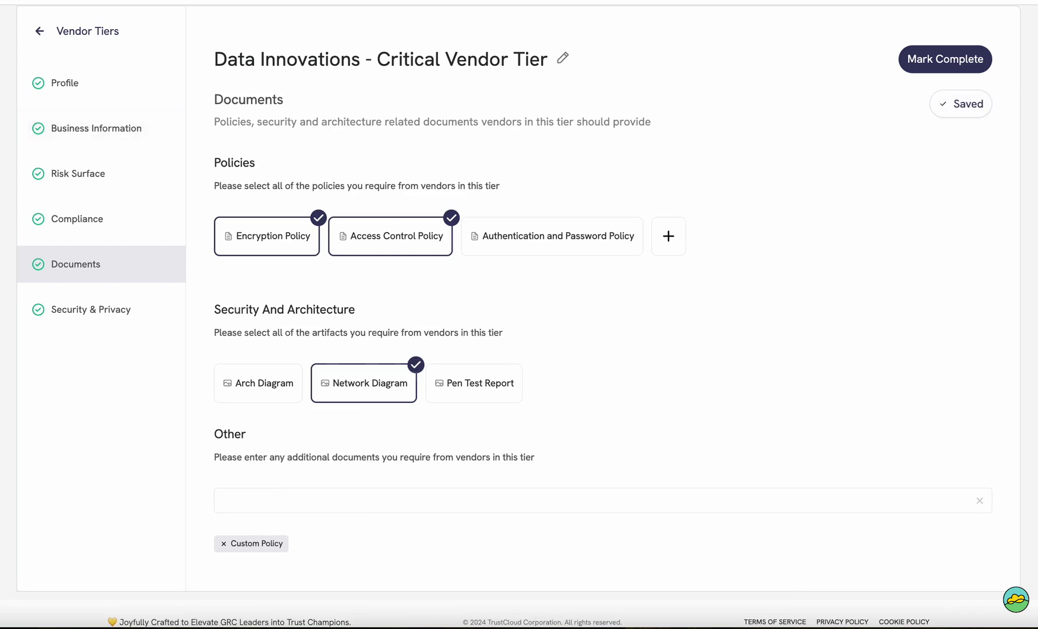
left_click(60, 321)
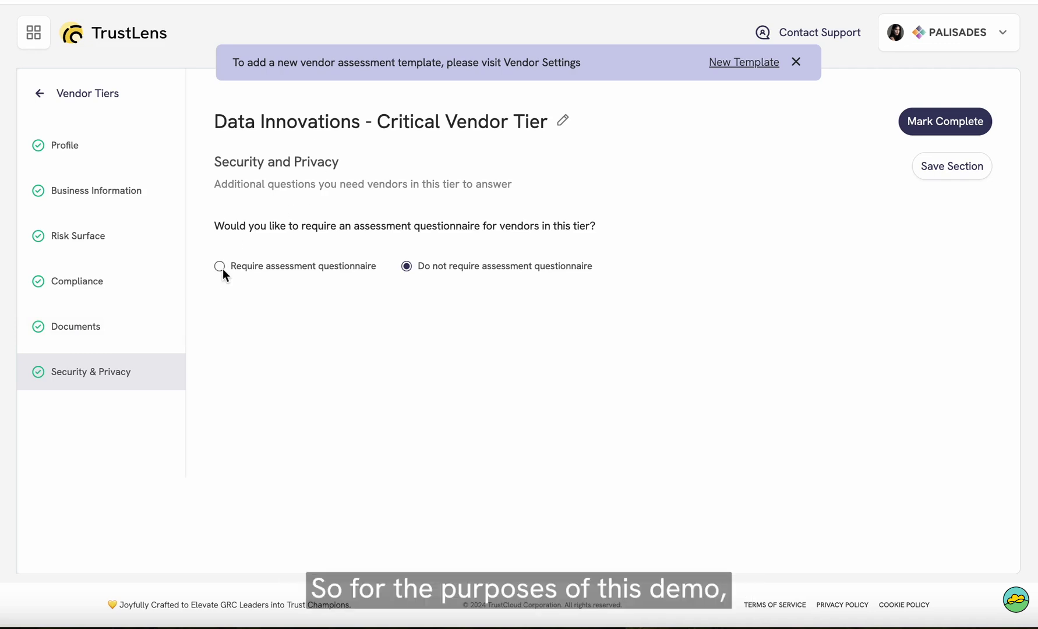
Step: Require an assessment questionnaire for the Data Innovations - Critical Vendor Tier and mark it Complete
left_click(264, 266)
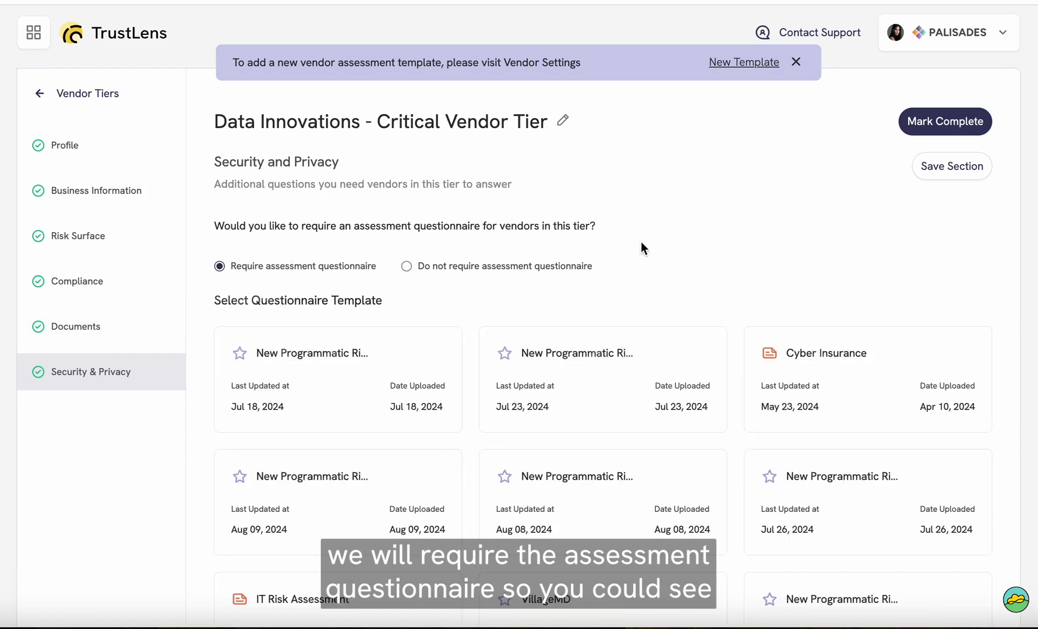
scroll(1025, 389, "down", 3)
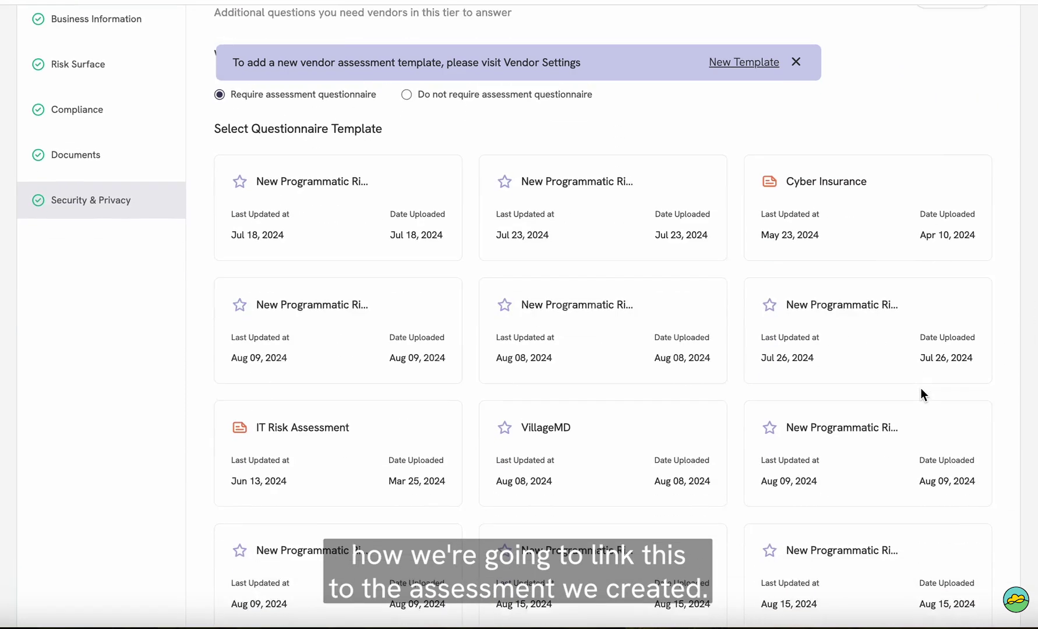
scroll(921, 395, "down", 2)
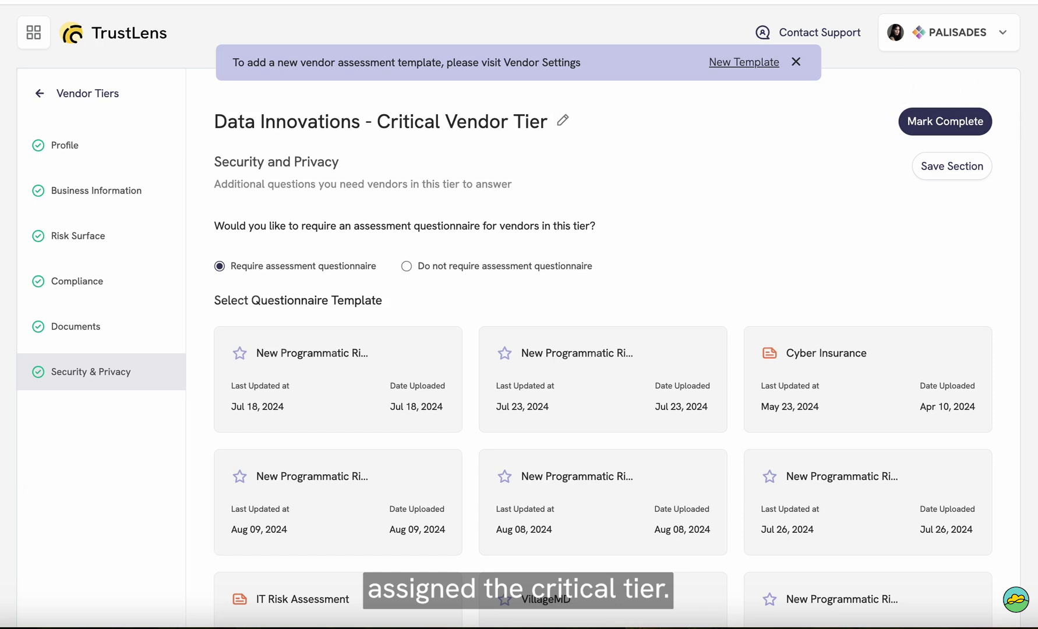
left_click(962, 122)
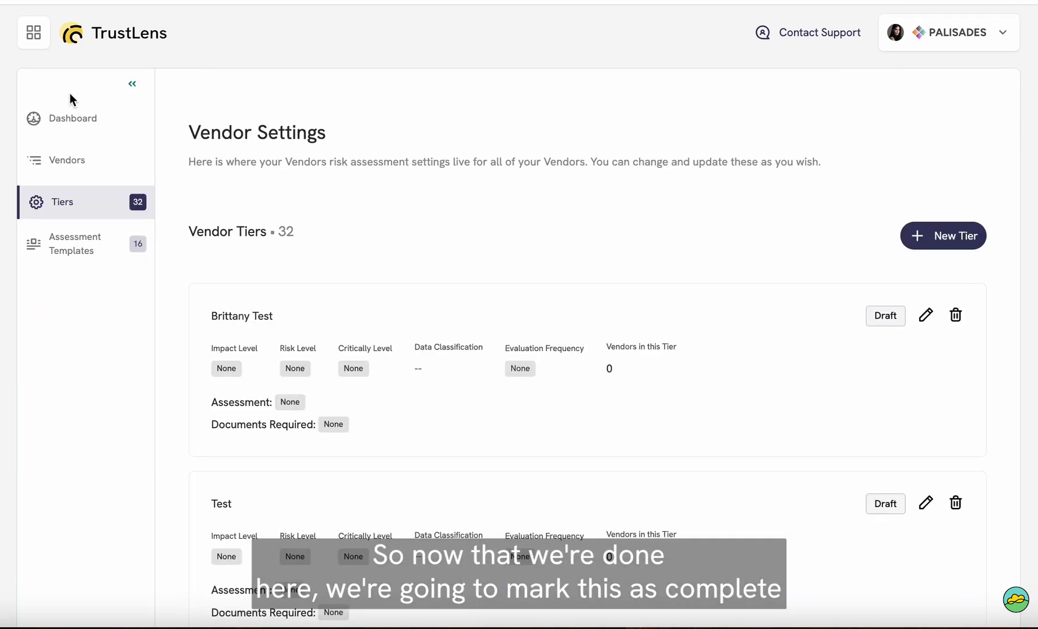
Step: Open vendor 8x8's profile from the Vendors list and bring up its actions menu
left_click(76, 164)
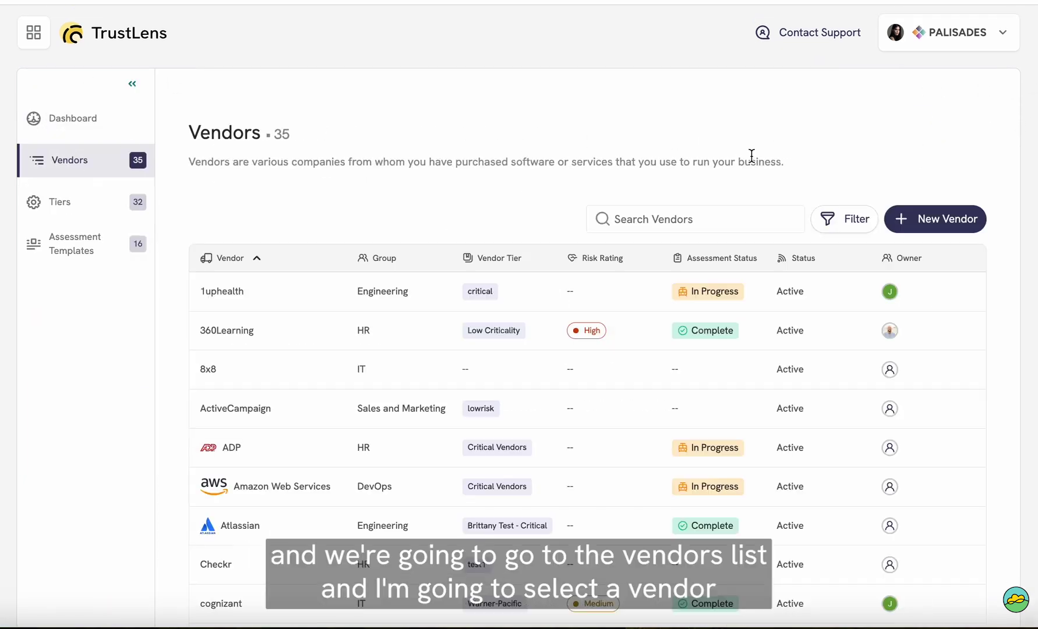
scroll(769, 478, "down", 1)
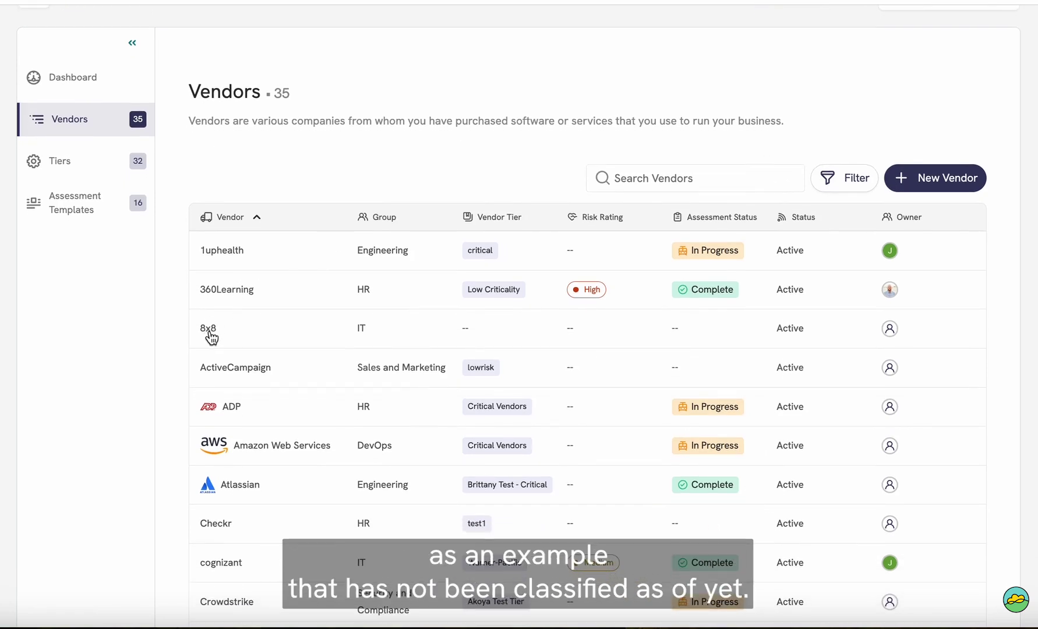
left_click(209, 330)
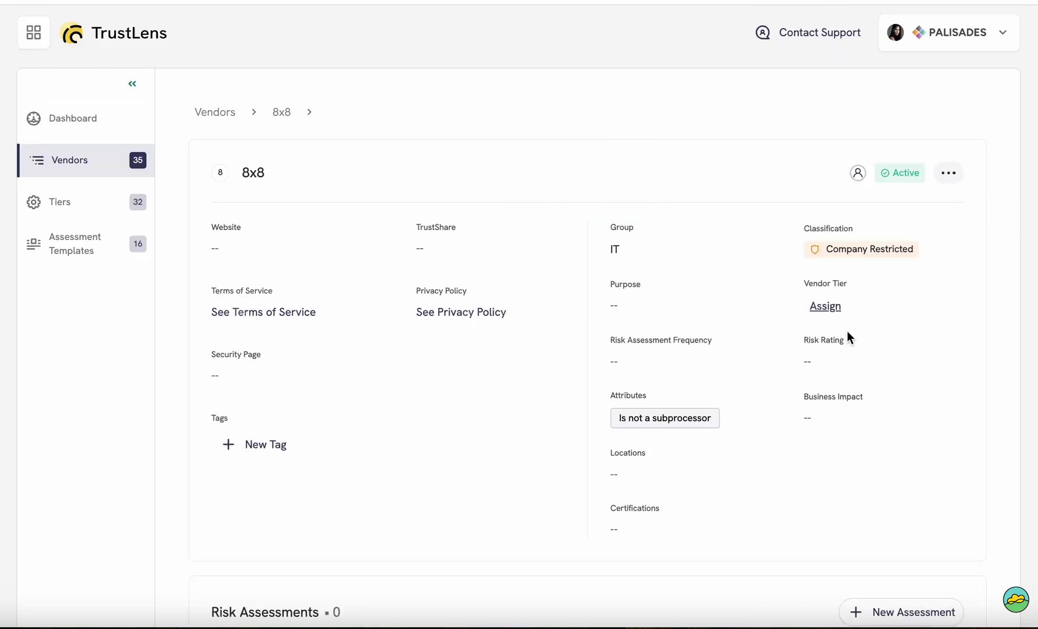
scroll(929, 198, "down", 1)
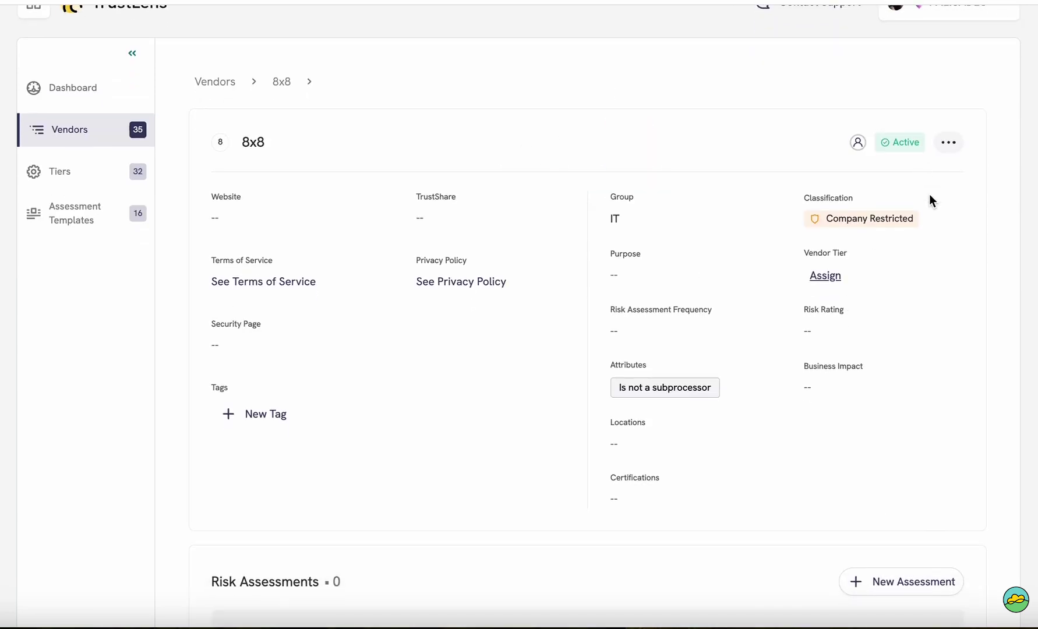
left_click(949, 142)
Step: Set 8x8's data classification to Customer Confidential and its tier to Data Innovations - Critical Vendor Tier
left_click(909, 170)
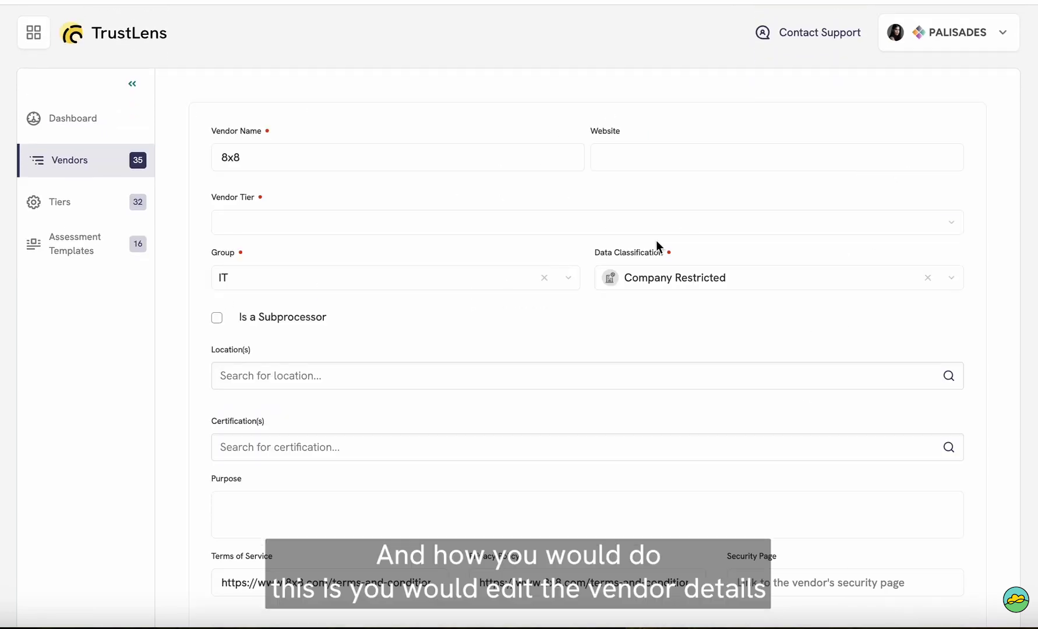
left_click(946, 280)
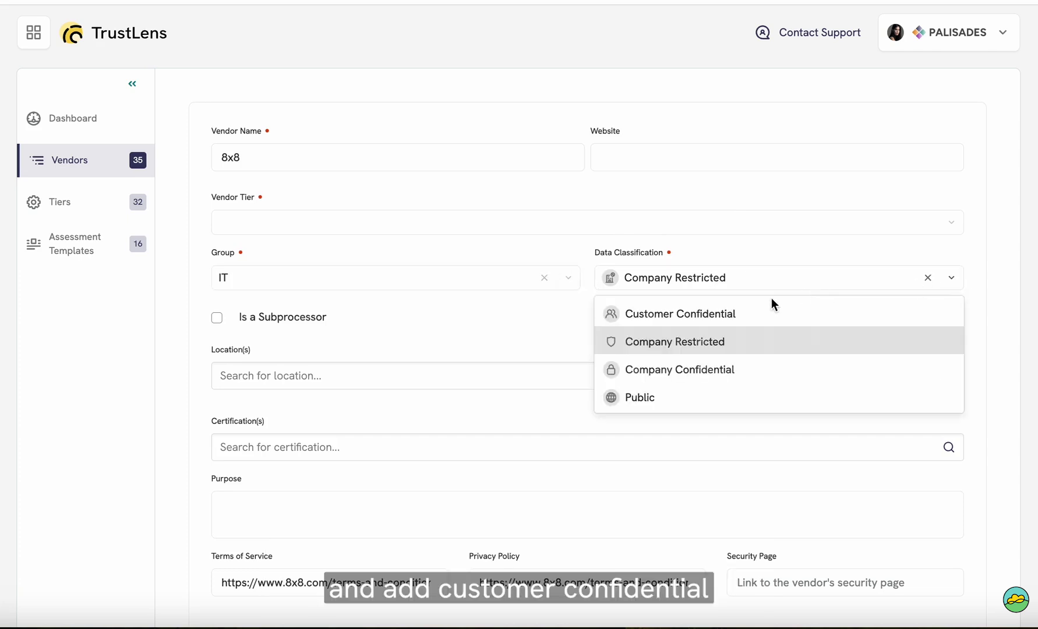
left_click(743, 310)
left_click(382, 216)
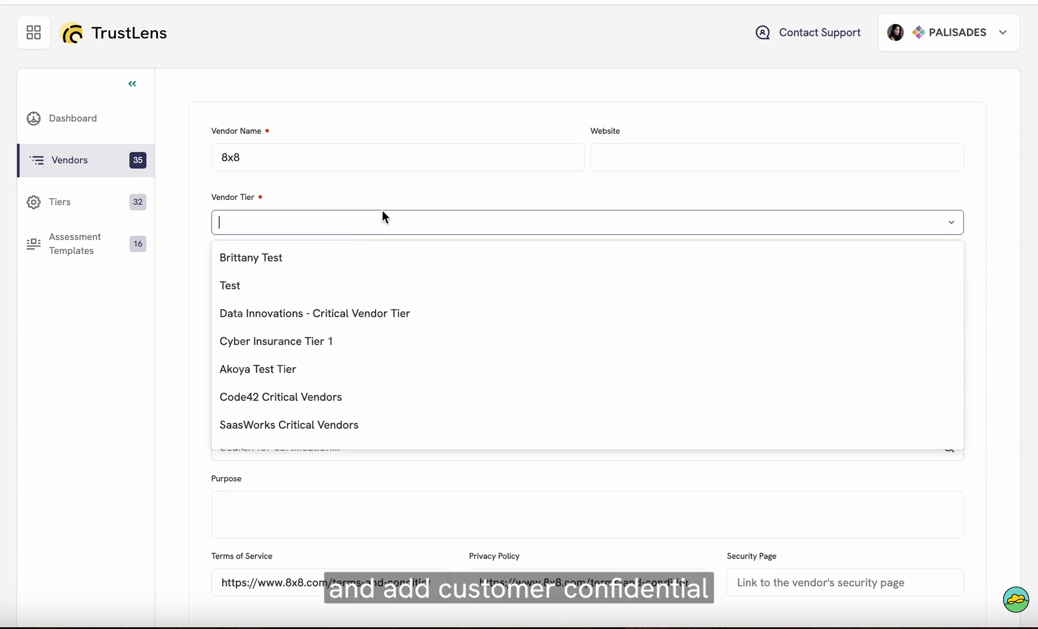
left_click(318, 319)
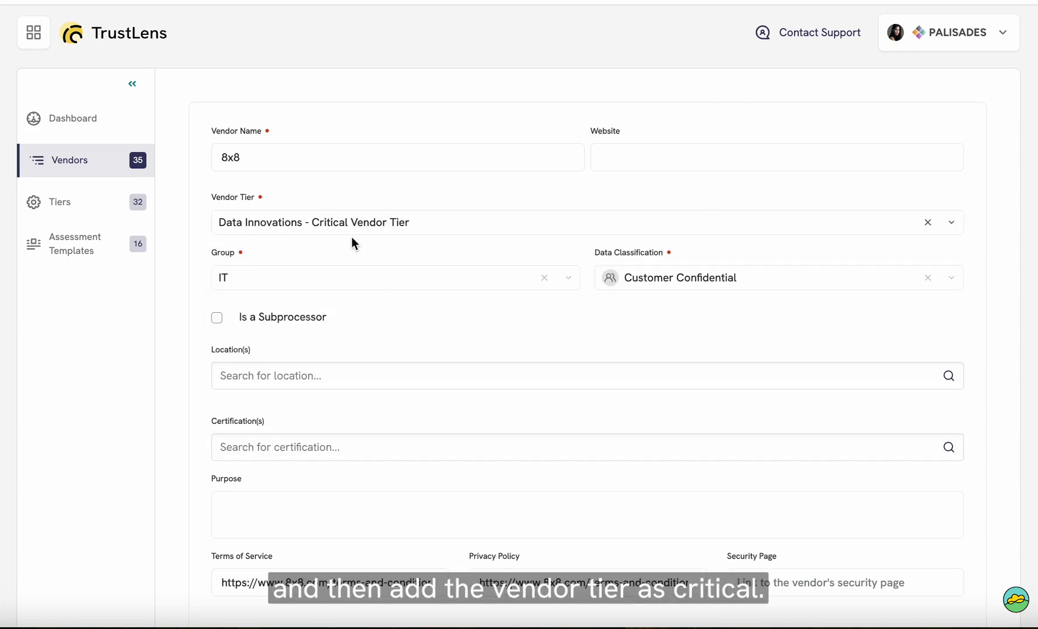
Step: Save the updated 8x8 vendor details, ignoring the warning
scroll(905, 402, "down", 2)
scroll(904, 404, "down", 1)
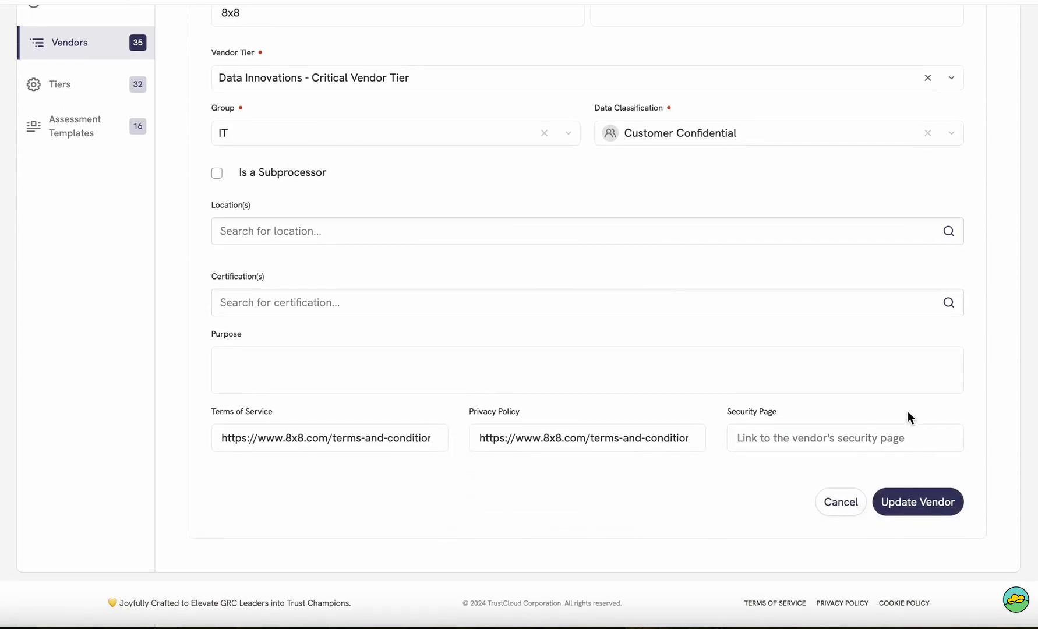
left_click(923, 519)
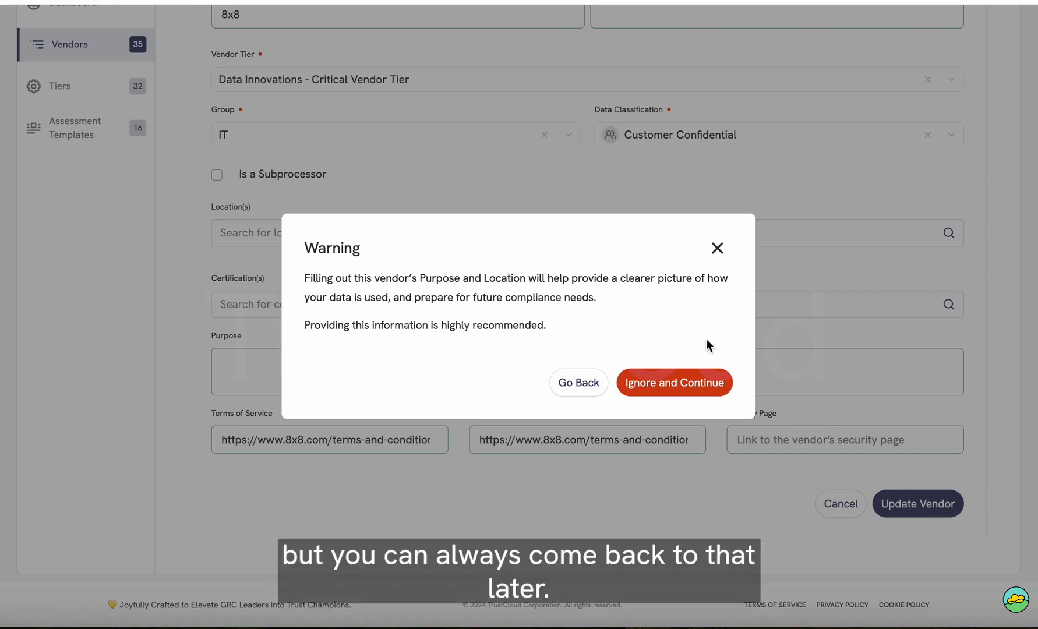
left_click(665, 391)
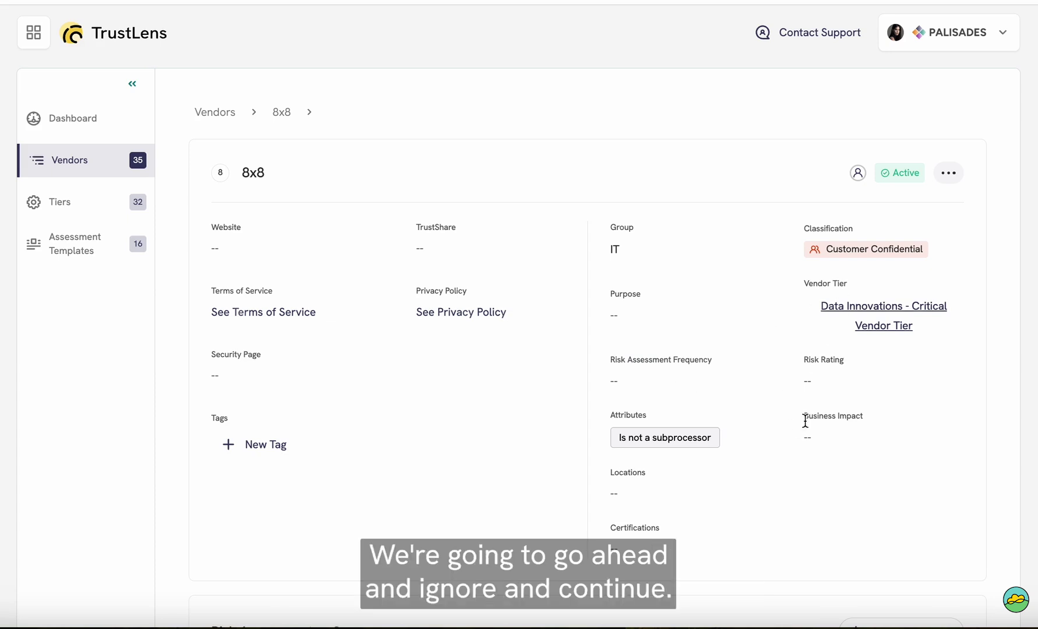
scroll(804, 419, "down", 4)
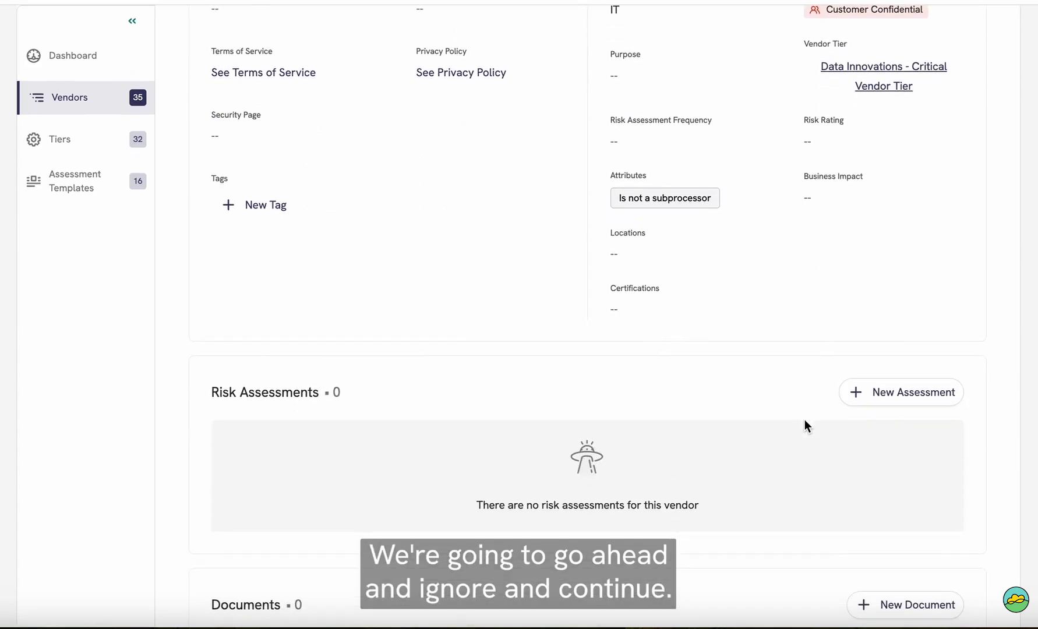
scroll(629, 415, "down", 1)
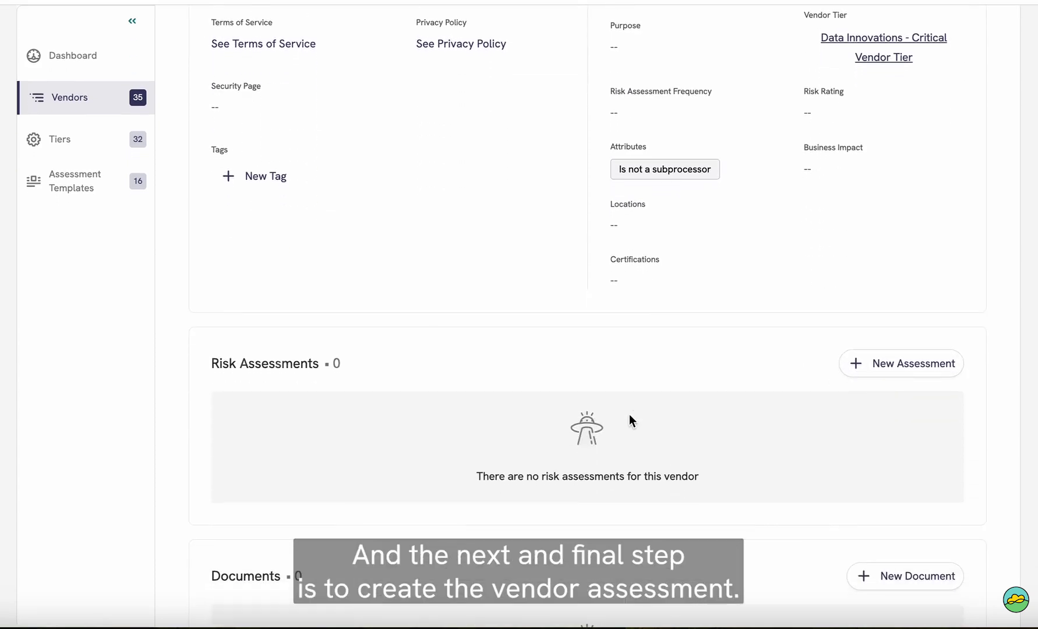
Step: Create an emailed risk assessment for 8x8 with the vendor e-mail, return-to e-mail and contact name filled in
left_click(917, 367)
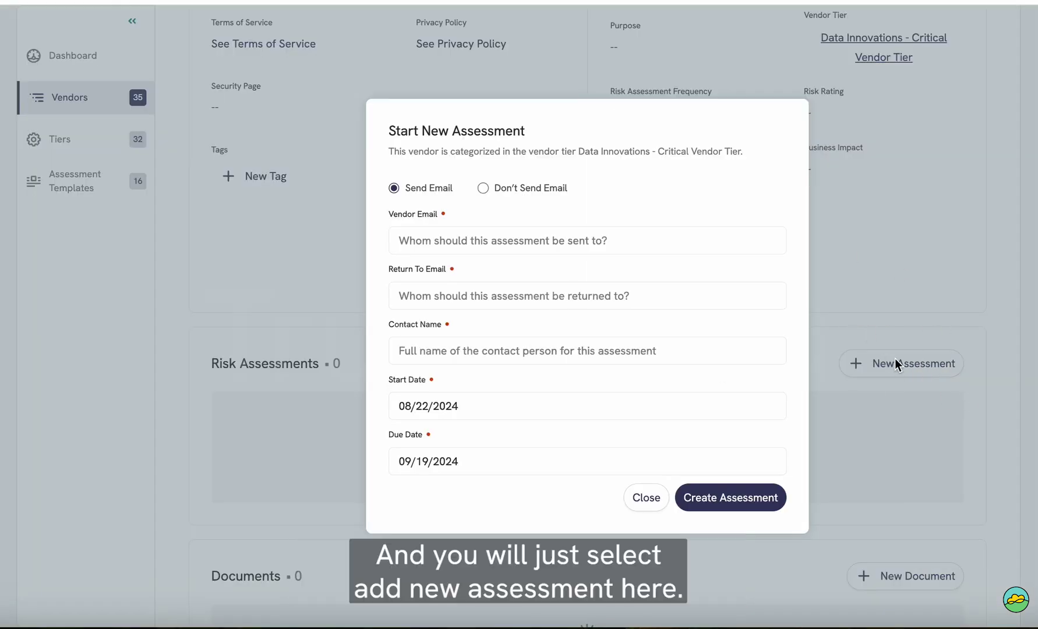
left_click(594, 238)
left_click(560, 284)
left_click(480, 297)
left_click(554, 336)
left_click(524, 350)
left_click(489, 394)
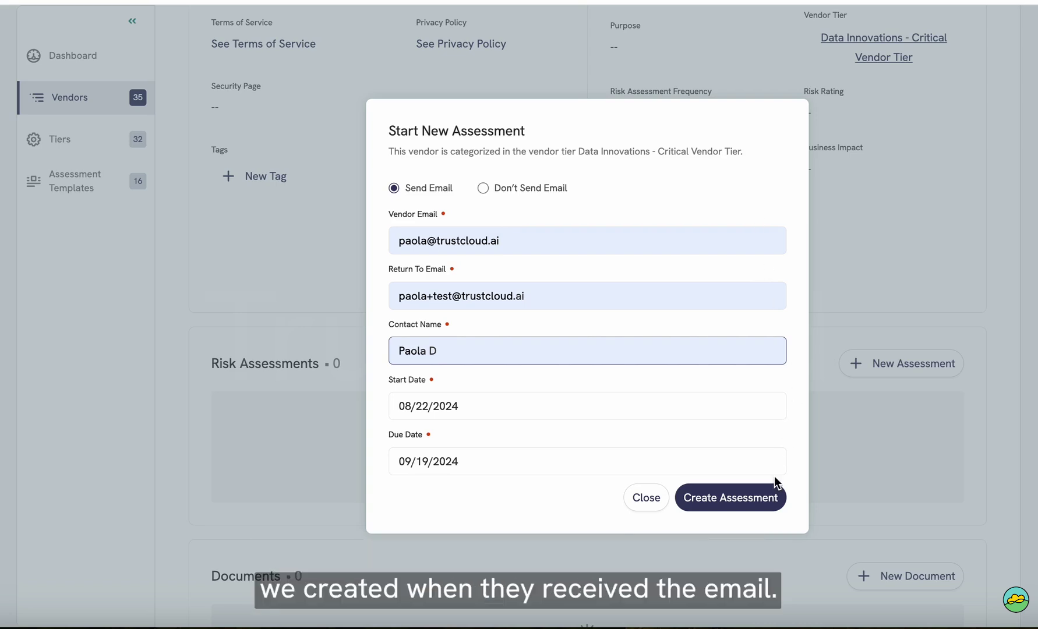
left_click(716, 502)
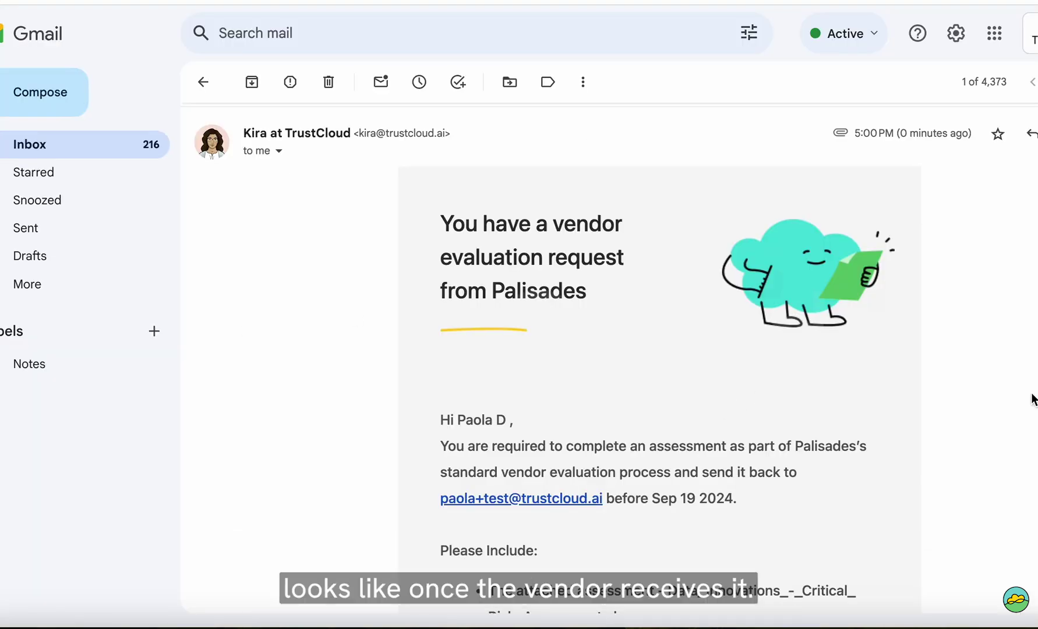
Step: Scroll through the Gmail evaluation request's Please Include list down to the attached assessment
scroll(1032, 400, "down", 4)
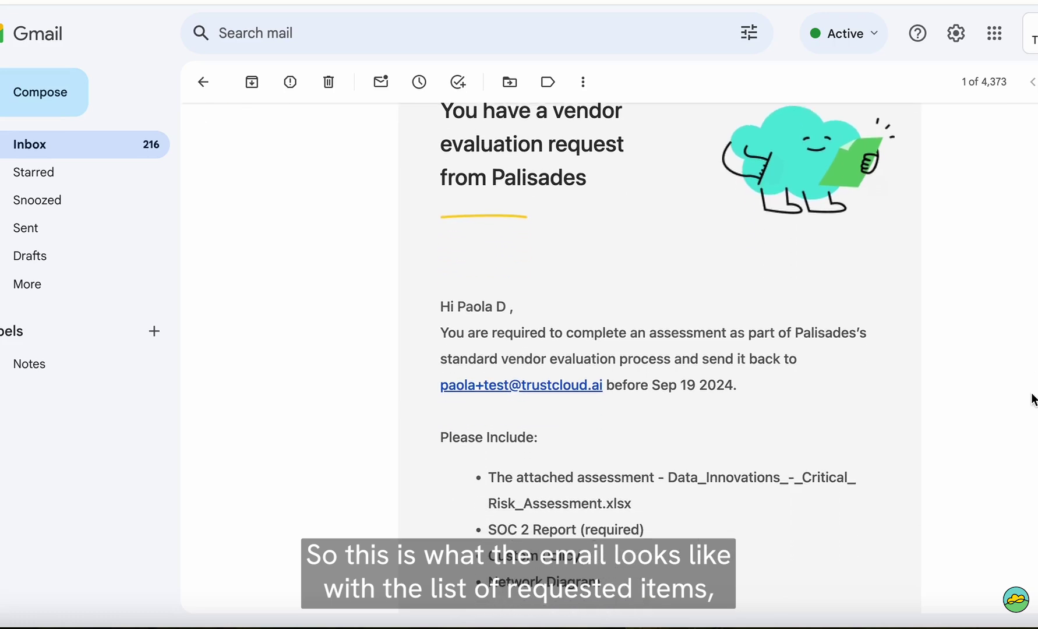
scroll(1032, 400, "down", 1)
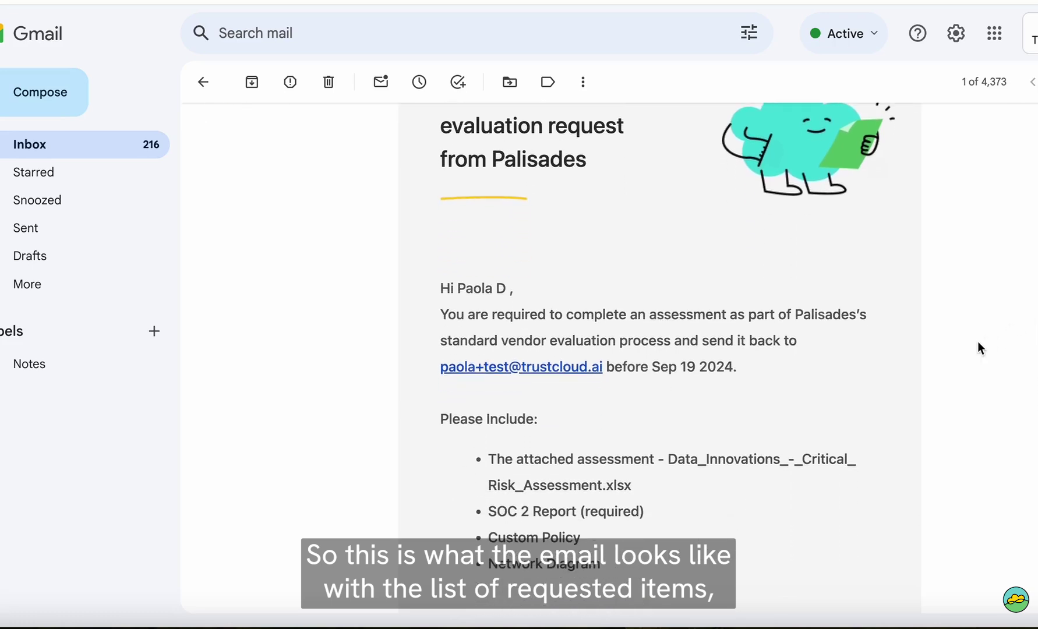
scroll(955, 361, "down", 20)
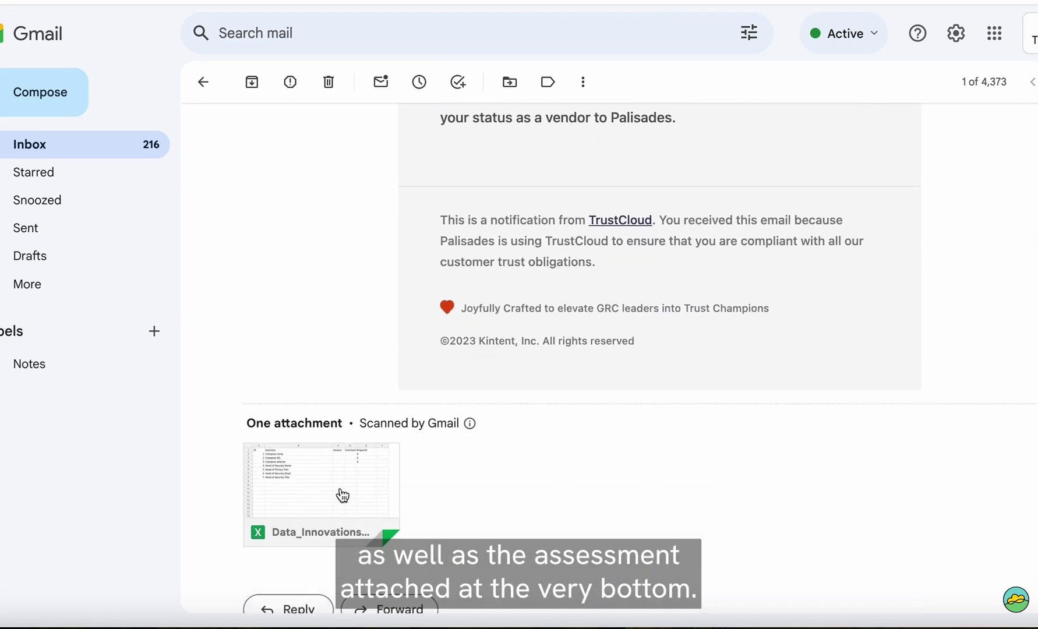
scroll(980, 232, "up", 20)
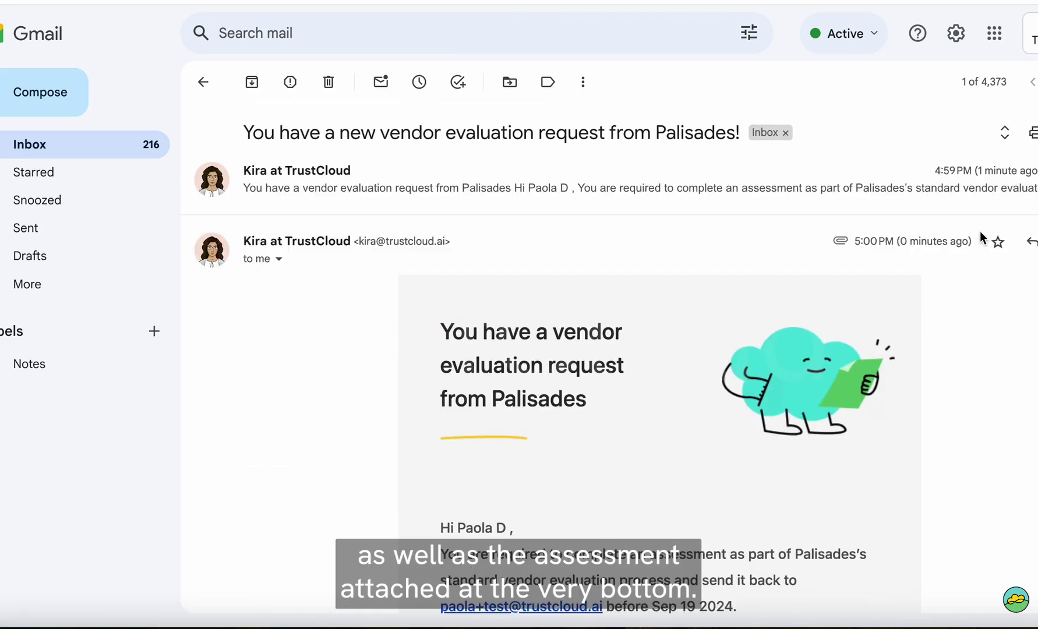
scroll(861, 320, "down", 8)
scroll(861, 320, "up", 2)
scroll(862, 320, "down", 2)
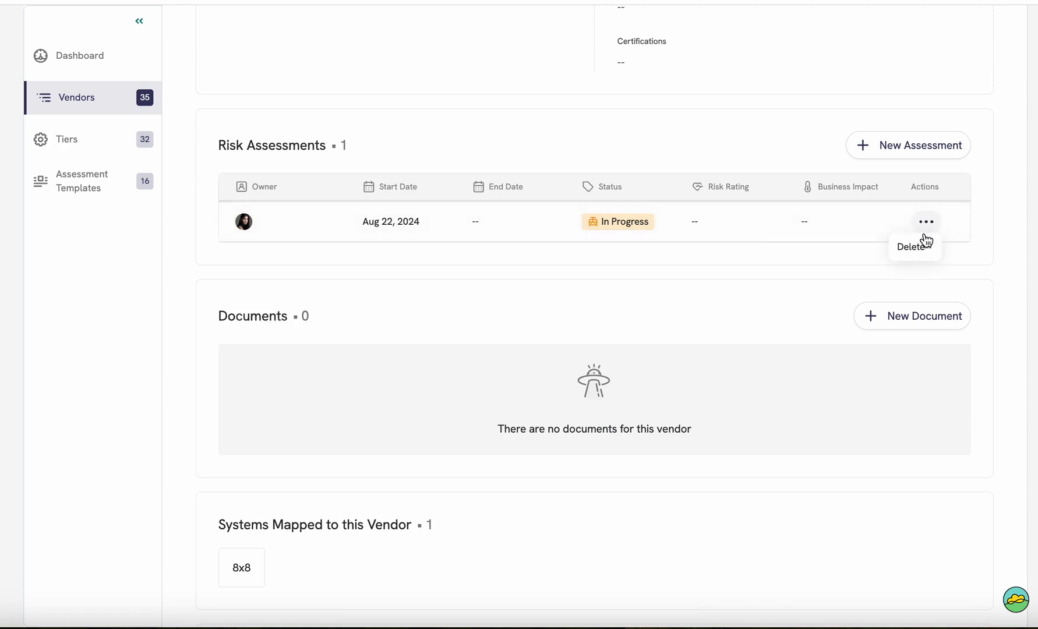
Step: Open the 8x8 risk assessment and review Business Information, Risk Surface, Compliance, Security & Privacy and Documents
left_click(333, 225)
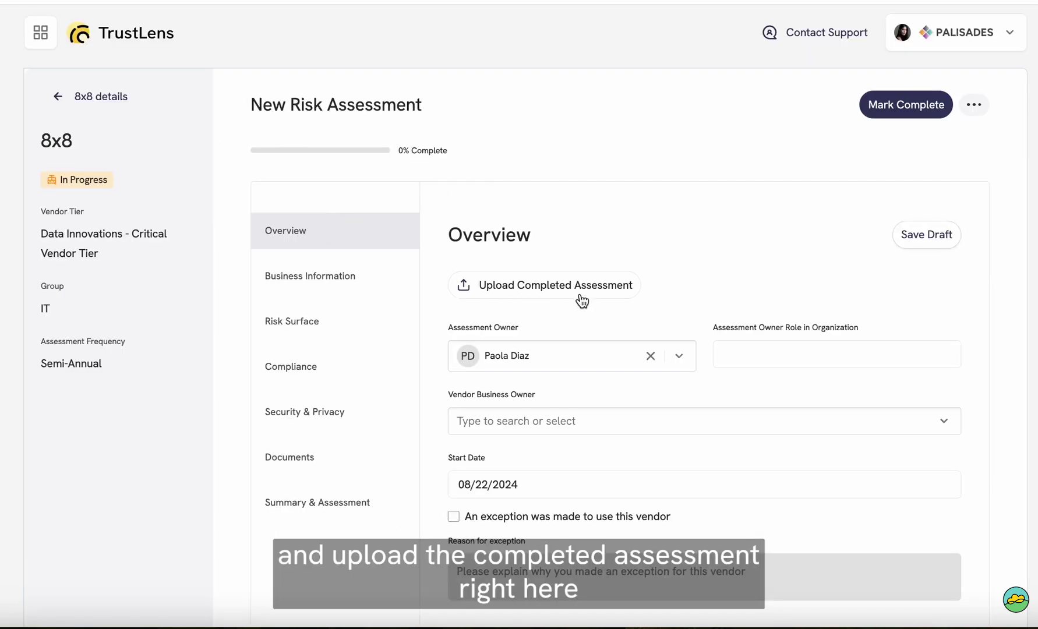
scroll(294, 194, "down", 1)
left_click(296, 215)
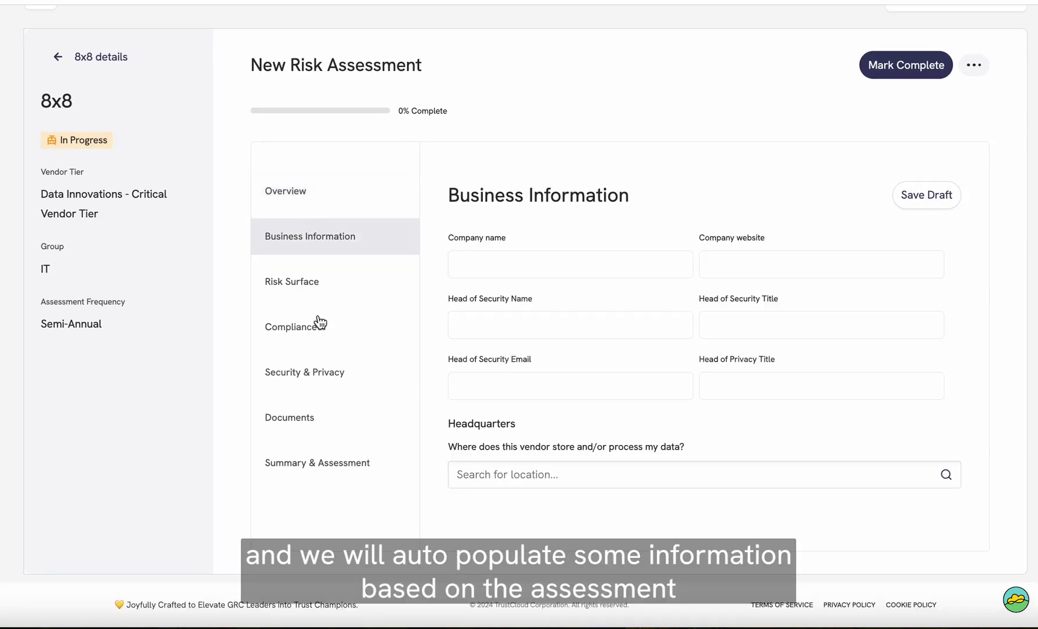
left_click(294, 283)
scroll(669, 356, "down", 2)
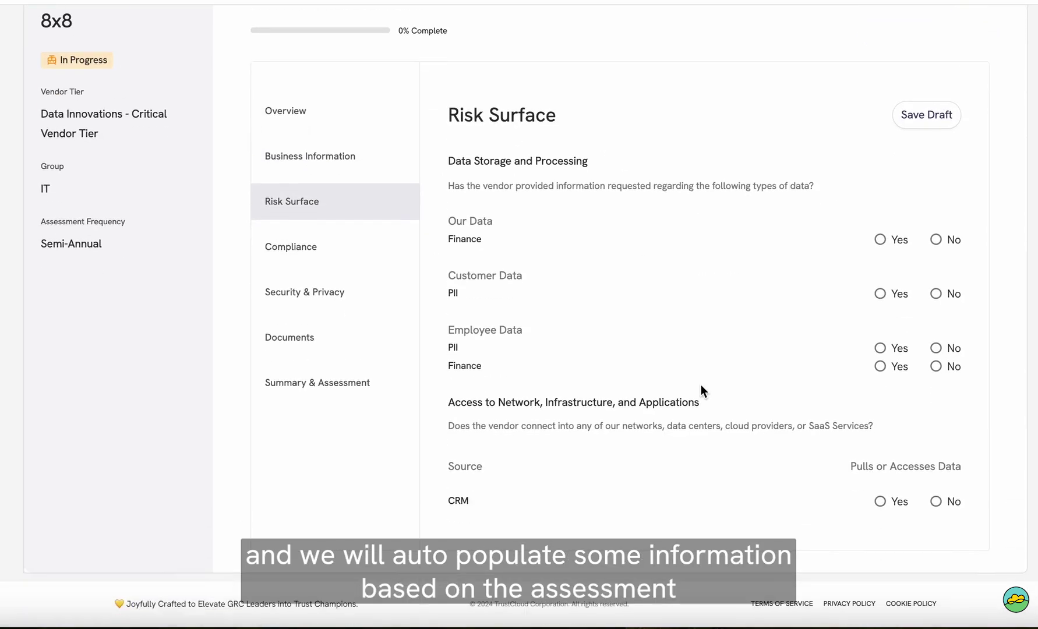
left_click(344, 247)
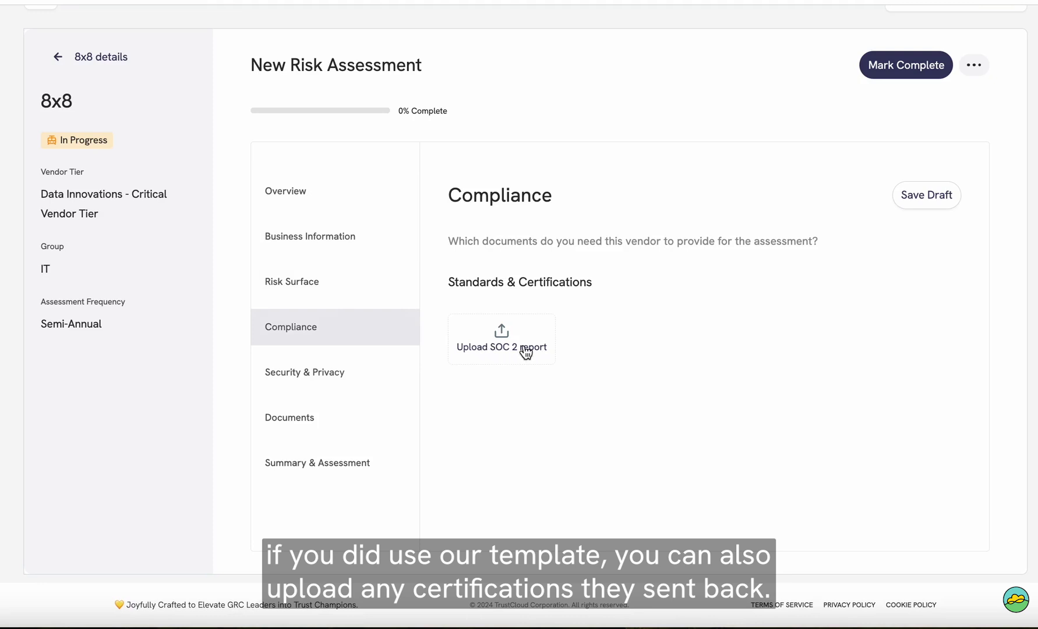
left_click(275, 377)
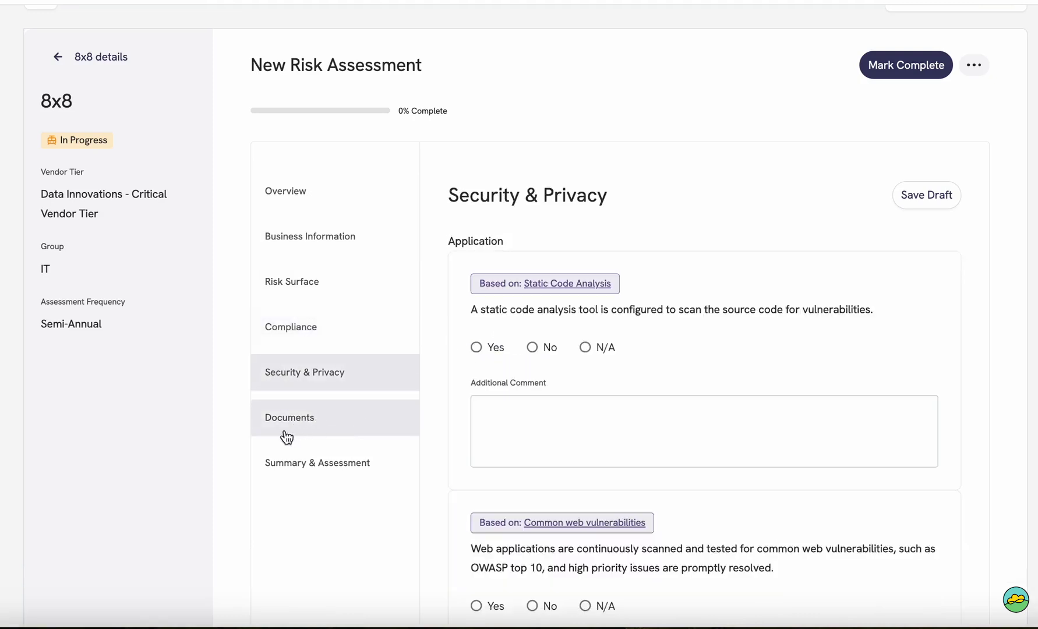
left_click(337, 419)
Step: Recheck Security & Privacy and Documents, view Summary & Assessment, and mark the assessment Complete
left_click(313, 387)
scroll(637, 430, "down", 1)
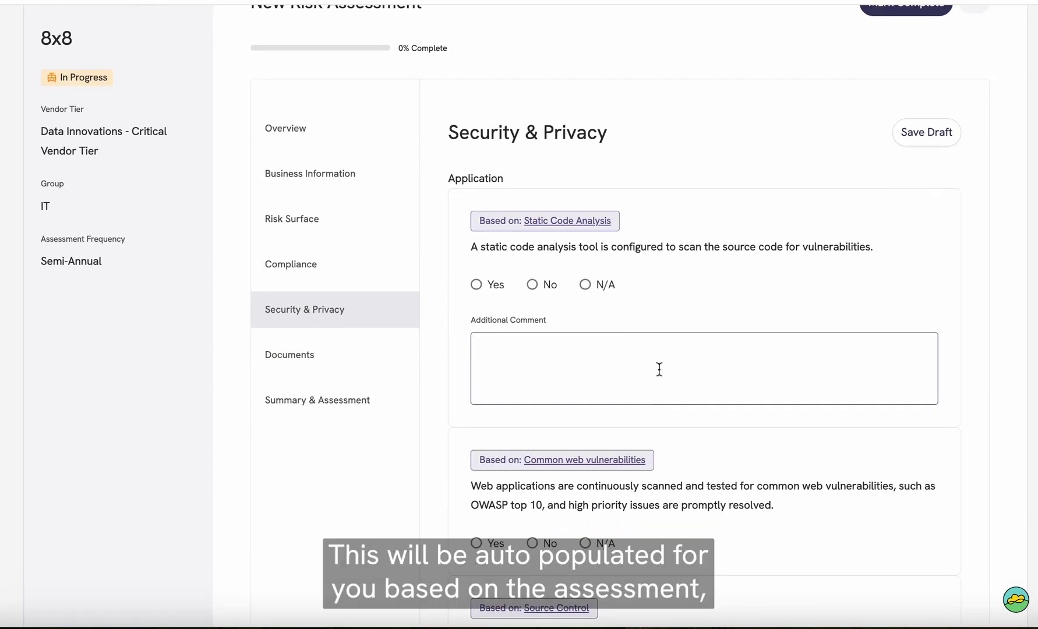
left_click(286, 368)
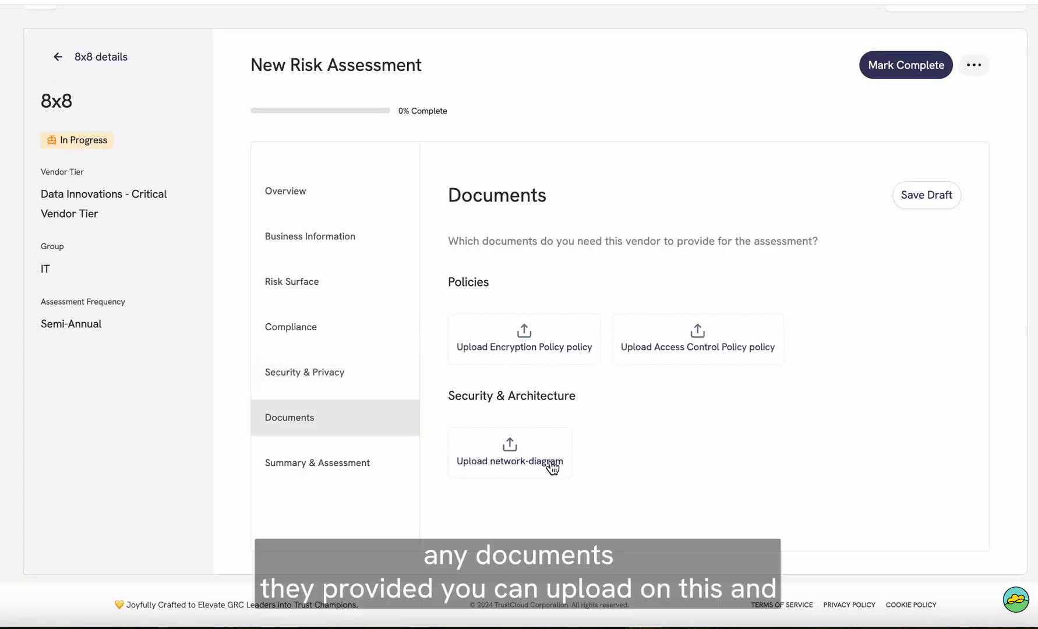
left_click(295, 473)
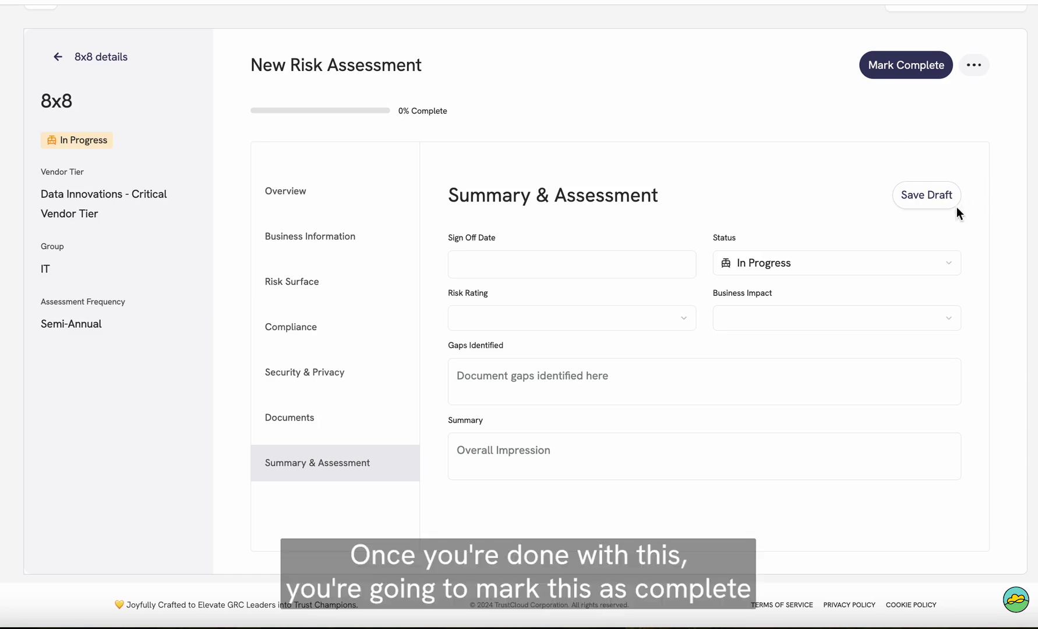
left_click(899, 65)
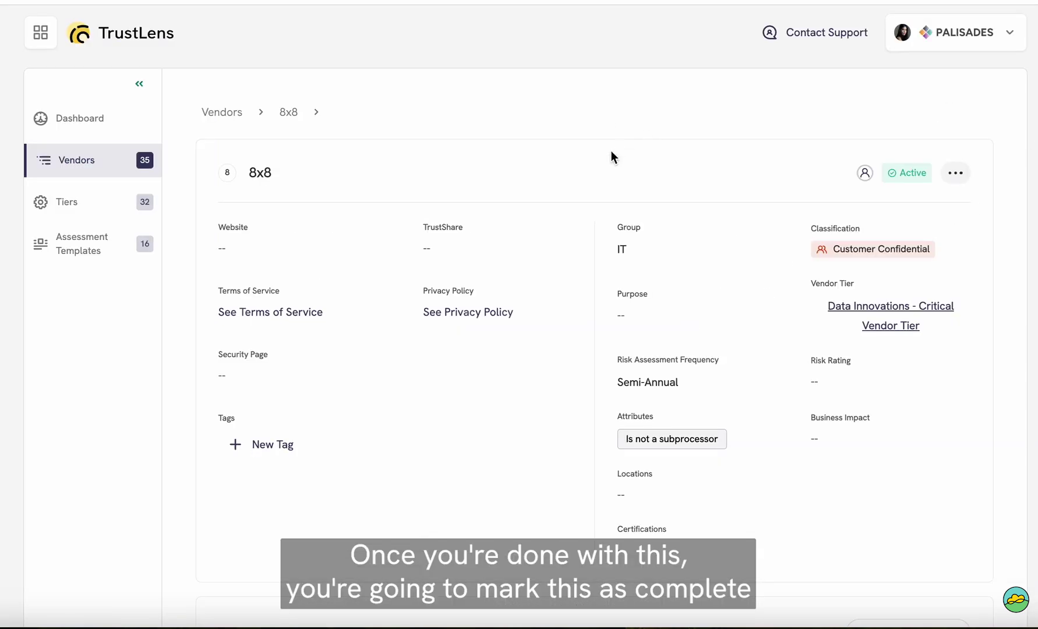
scroll(684, 413, "down", 5)
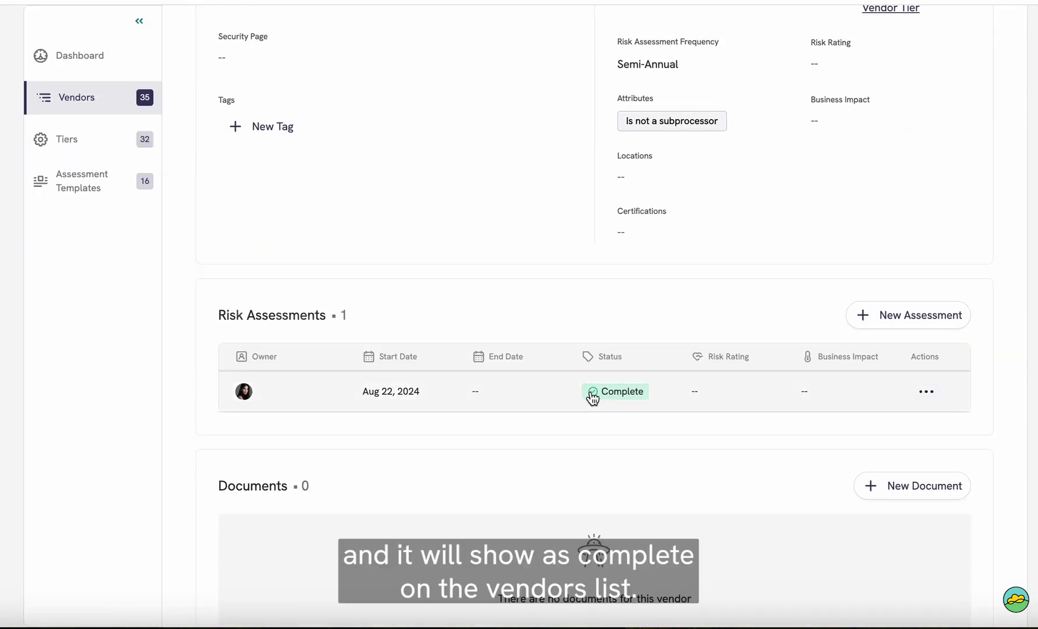